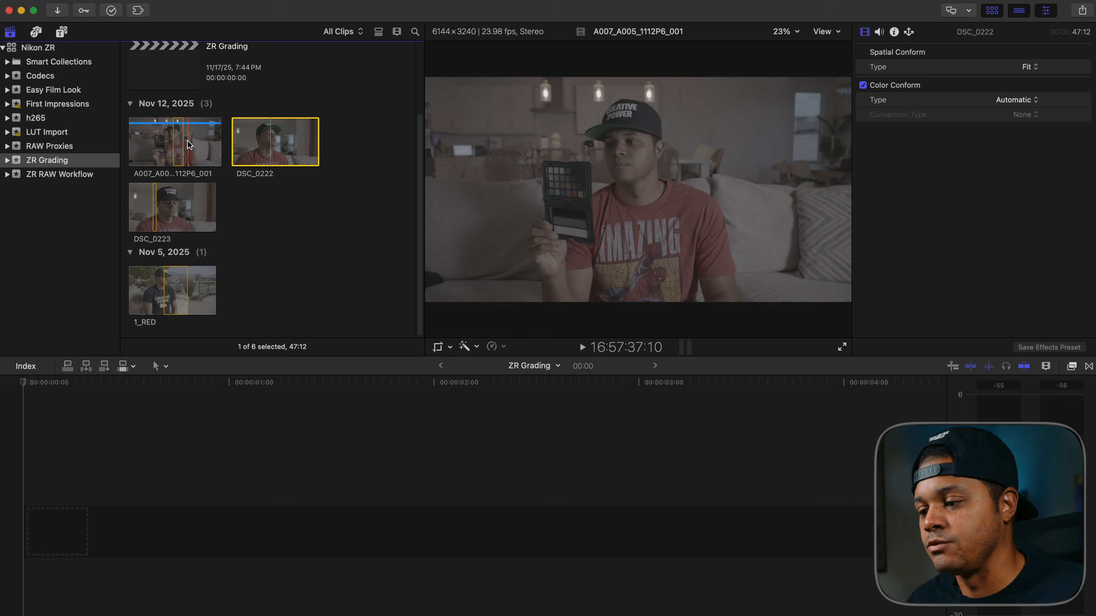
# - Preview the Nov 12 clips in the browser and add clip A007_A005_1112P6_001 to the empty ZR Grading timeline
pyautogui.click(178, 144)
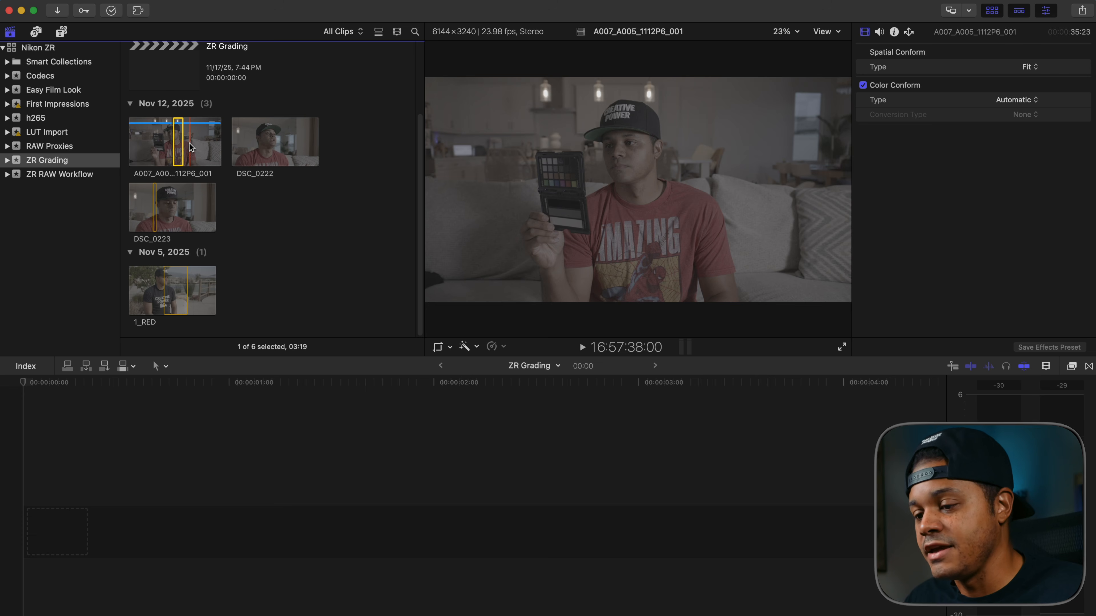
pyautogui.click(271, 138)
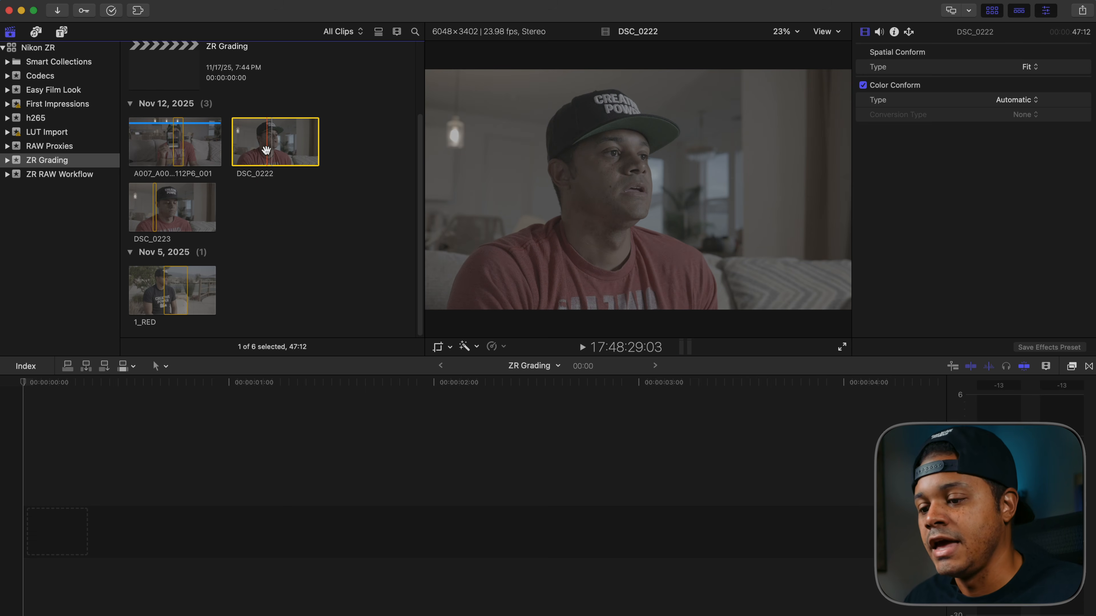
pyautogui.click(176, 210)
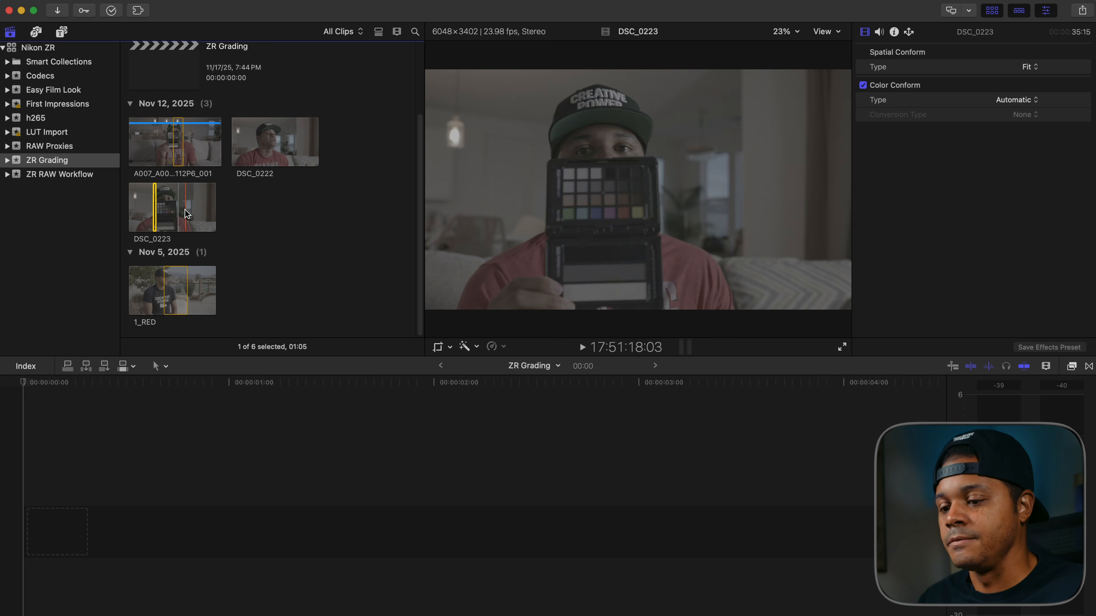
pyautogui.click(167, 150)
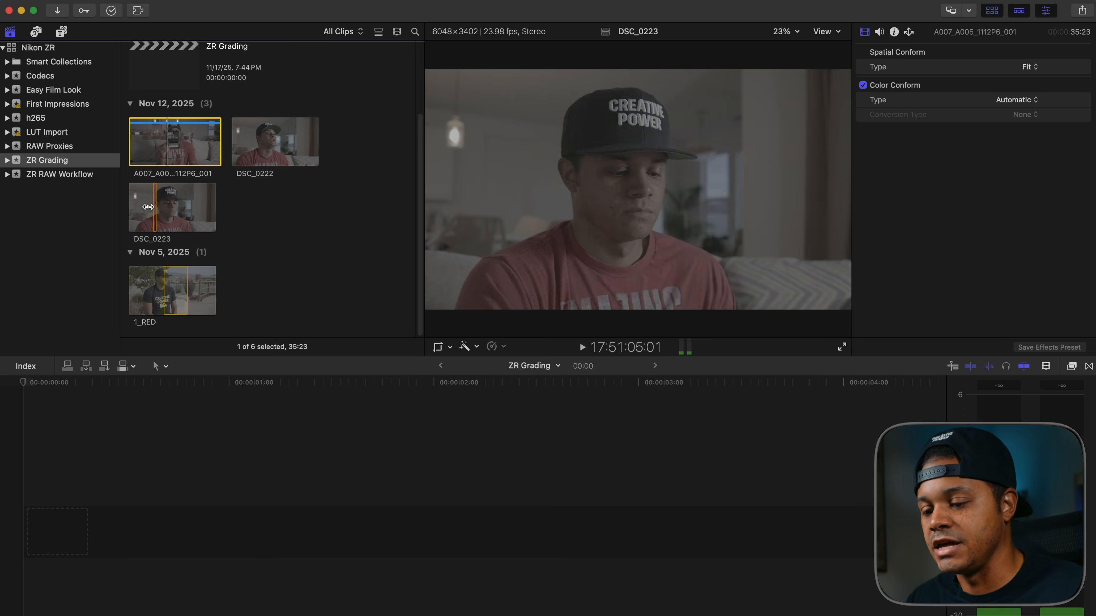
pyautogui.moveTo(177, 149); pyautogui.dragTo(82, 475)
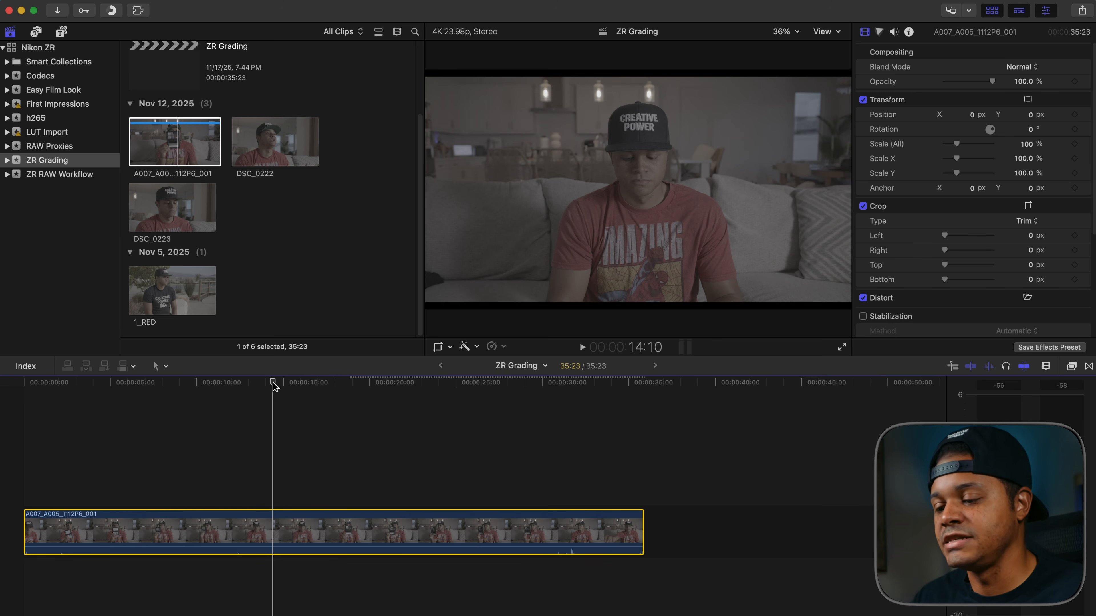
# - Scrub through the timeline clip and park the playhead on the colour chart shot at 18:16
pyautogui.click(311, 382)
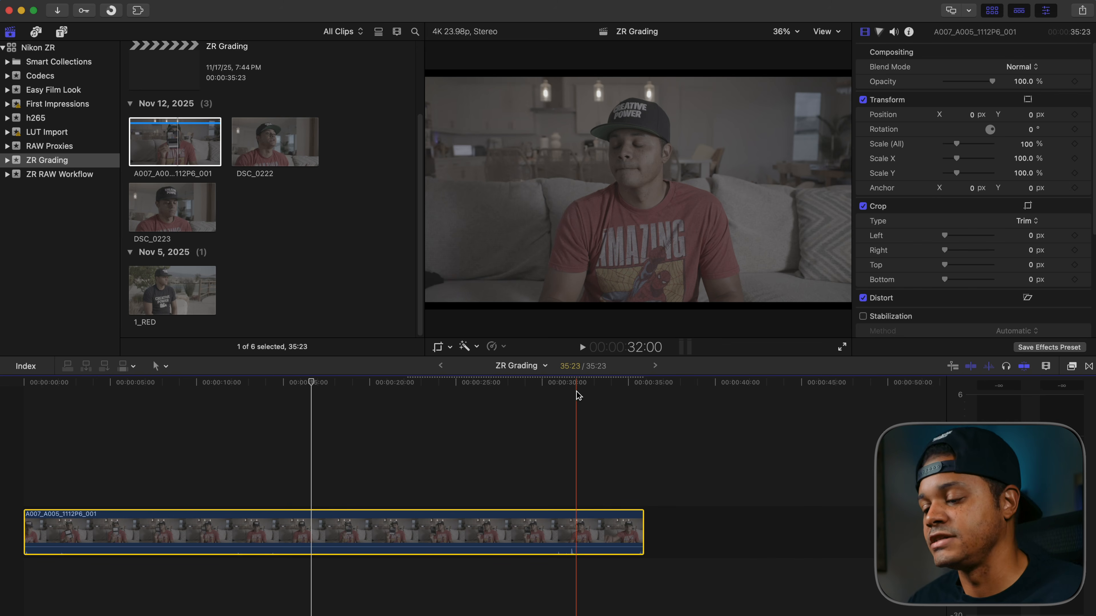
pyautogui.click(339, 383)
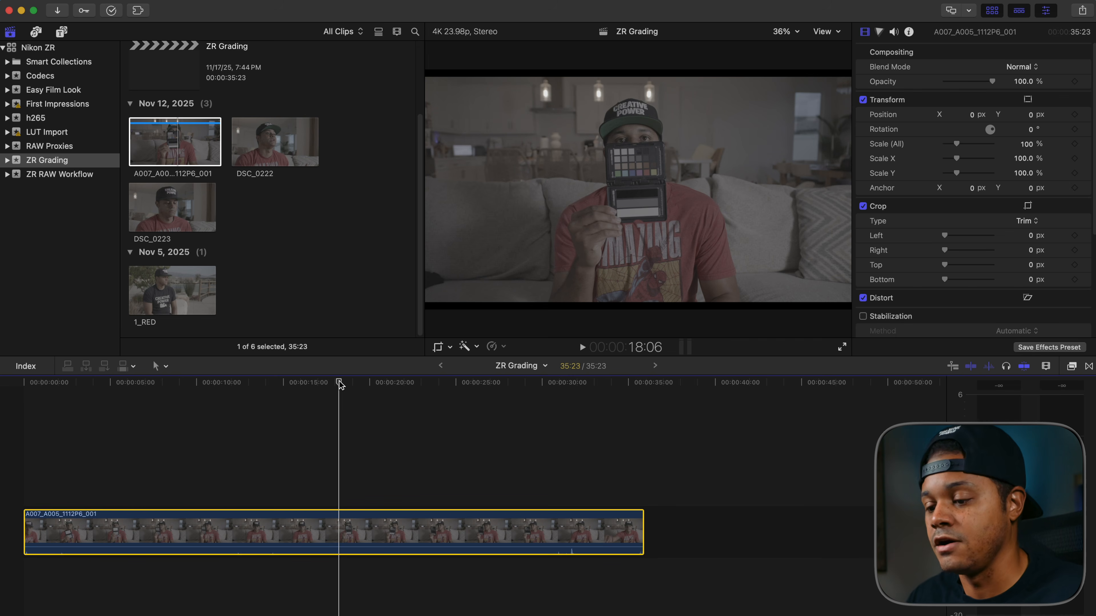
pyautogui.moveTo(339, 383)
pyautogui.mouseDown()
pyautogui.moveTo(363, 384)
pyautogui.moveTo(346, 384)
pyautogui.mouseUp()
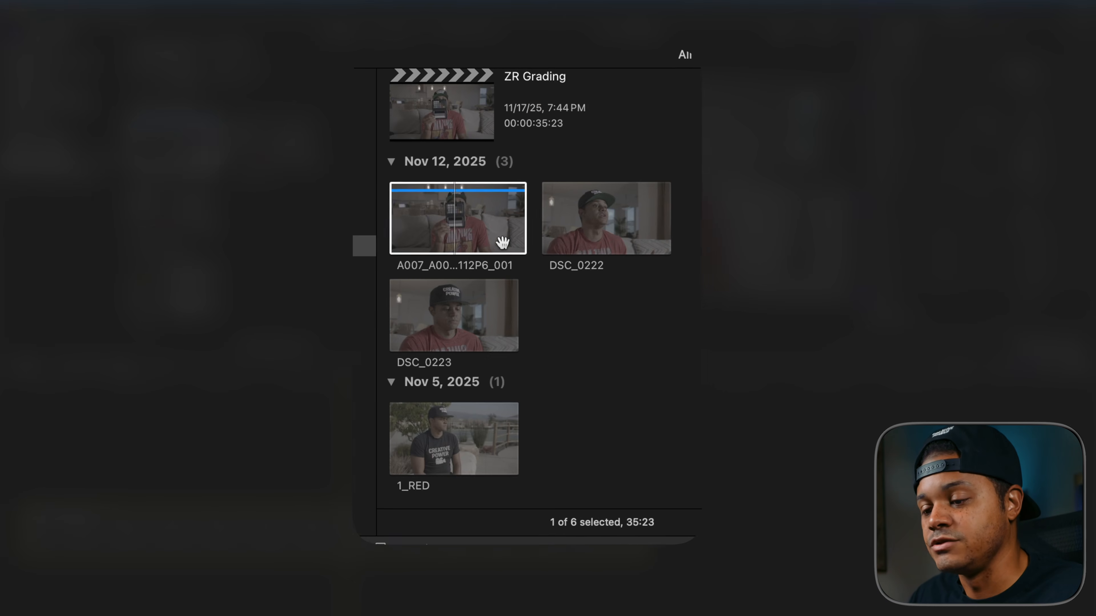
# - Select the clips A007_A005_1112P6_001, DSC_0222 and DSC_0223 together and open the Transcode Media options for them
pyautogui.click(170, 132)
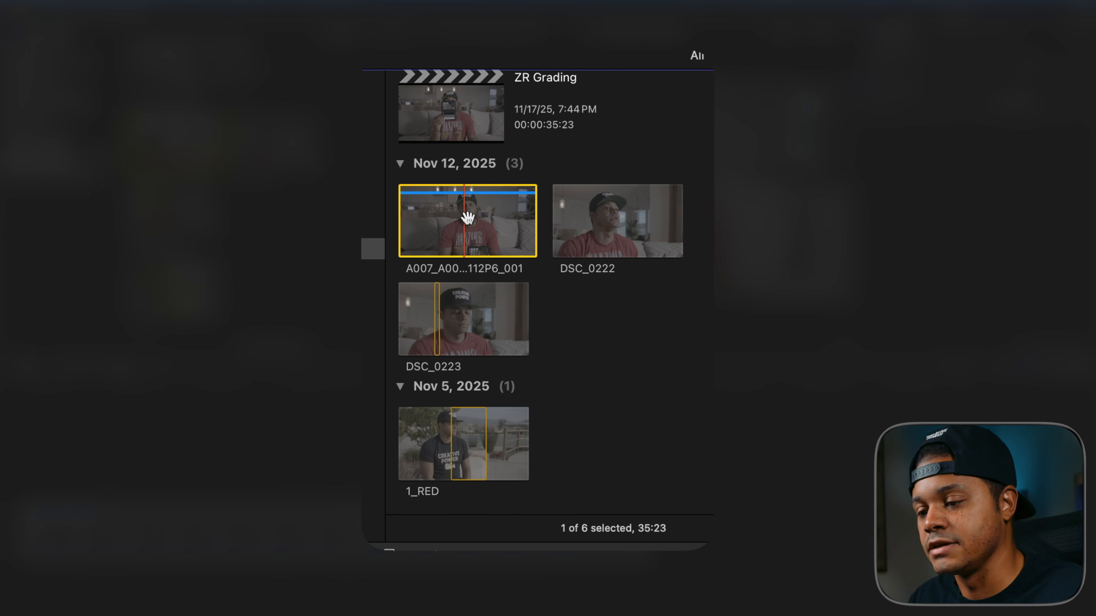
pyautogui.keyDown('super'); pyautogui.click(570, 243); pyautogui.keyUp('super')
pyautogui.keyDown('super'); pyautogui.click(451, 317); pyautogui.keyUp('super')
pyautogui.rightClick(463, 295)
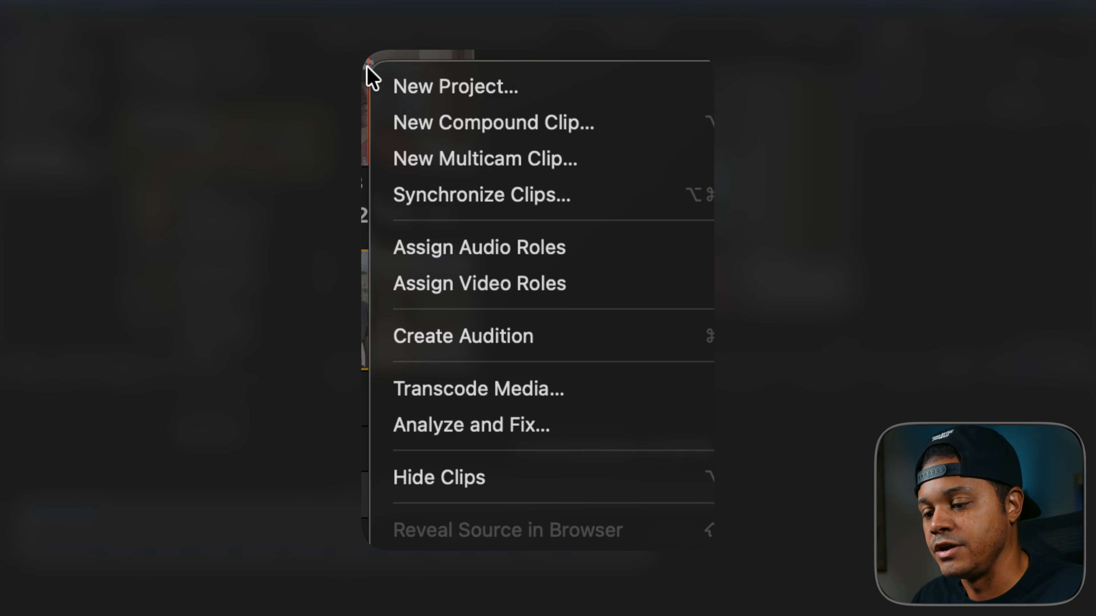
pyautogui.click(460, 390)
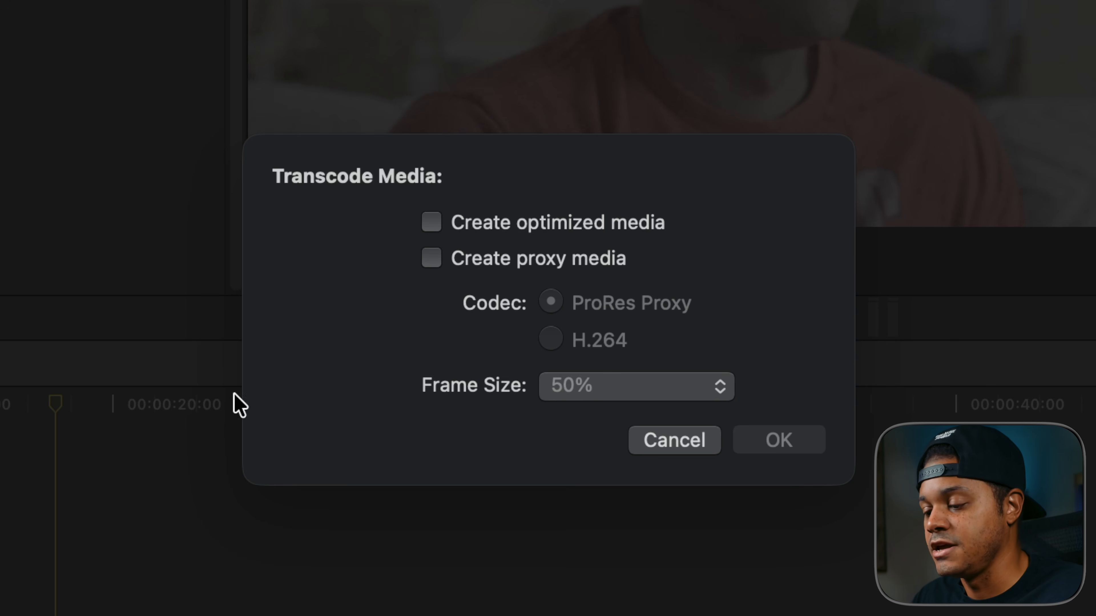
# - Create proxy media for the selected clips using the H.264 codec at a 50% frame size
pyautogui.click(431, 258)
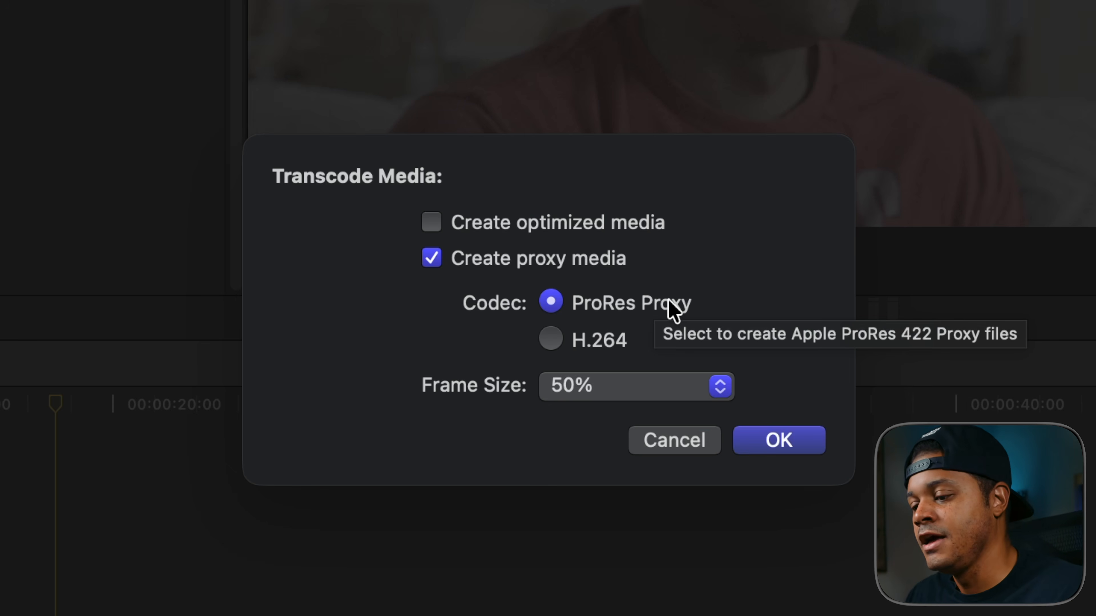
pyautogui.click(552, 340)
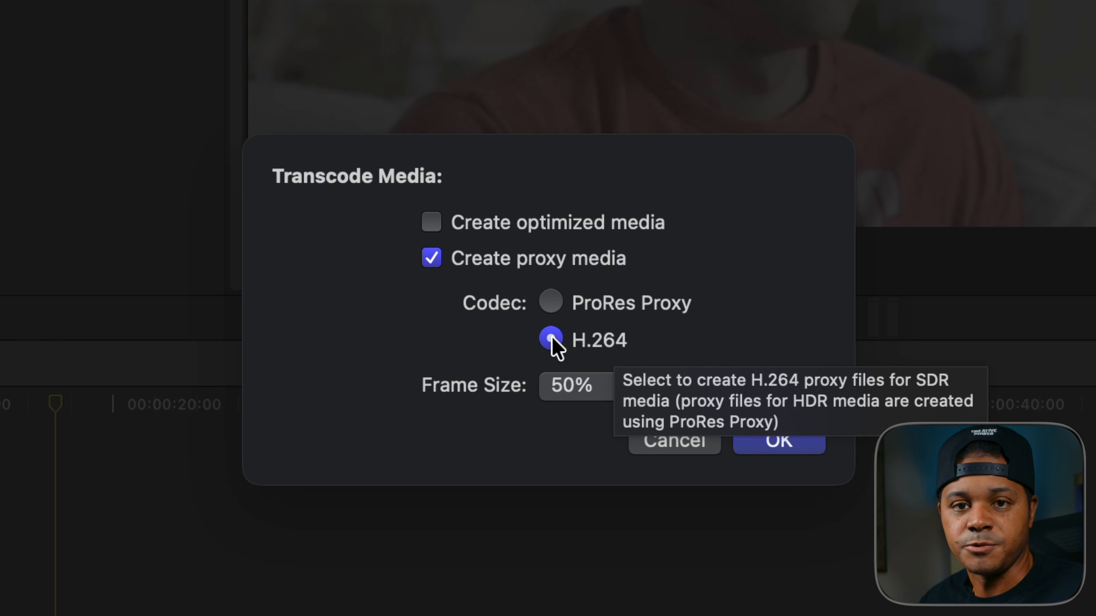
pyautogui.click(548, 304)
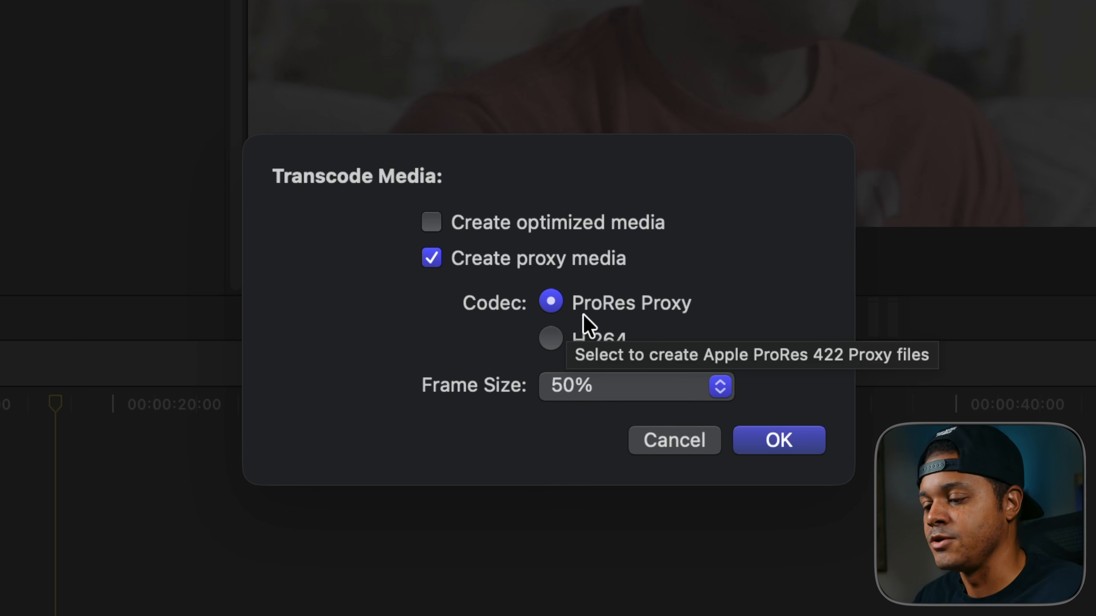
pyautogui.click(552, 339)
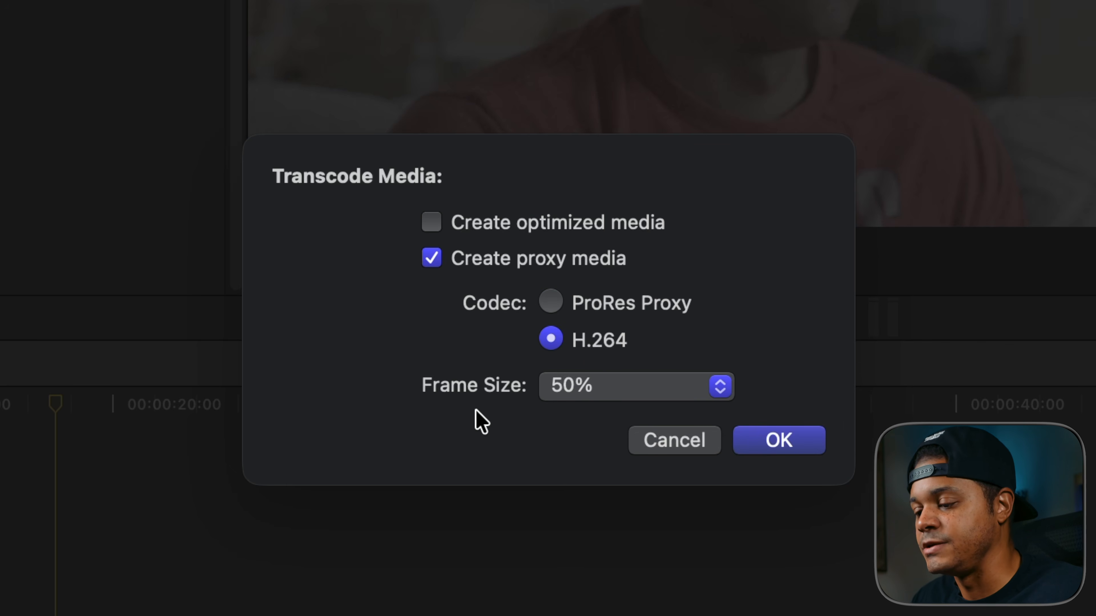
pyautogui.click(631, 386)
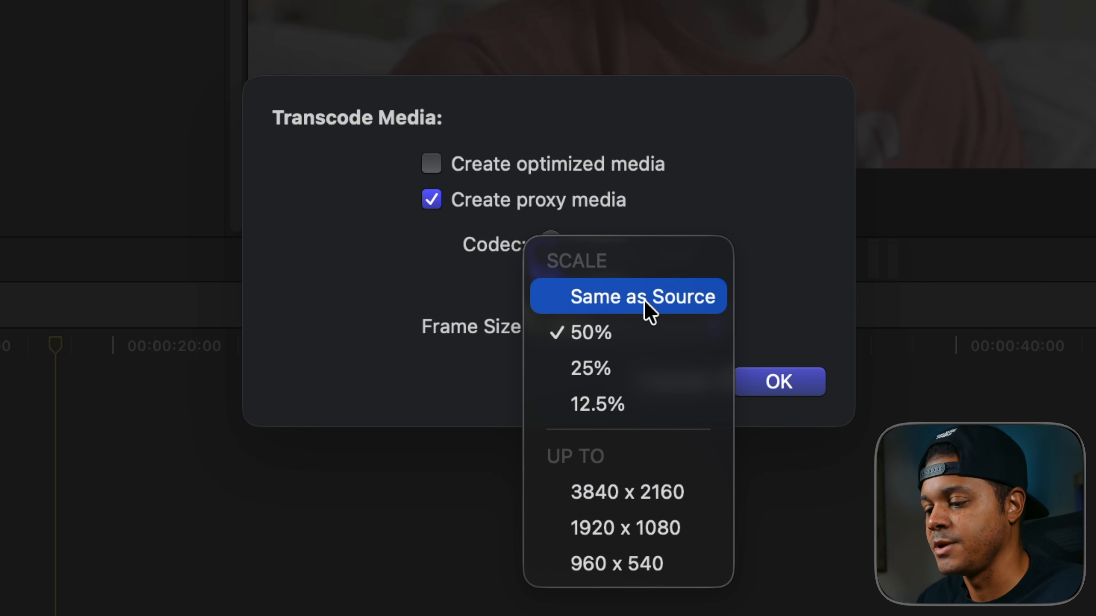
pyautogui.click(639, 333)
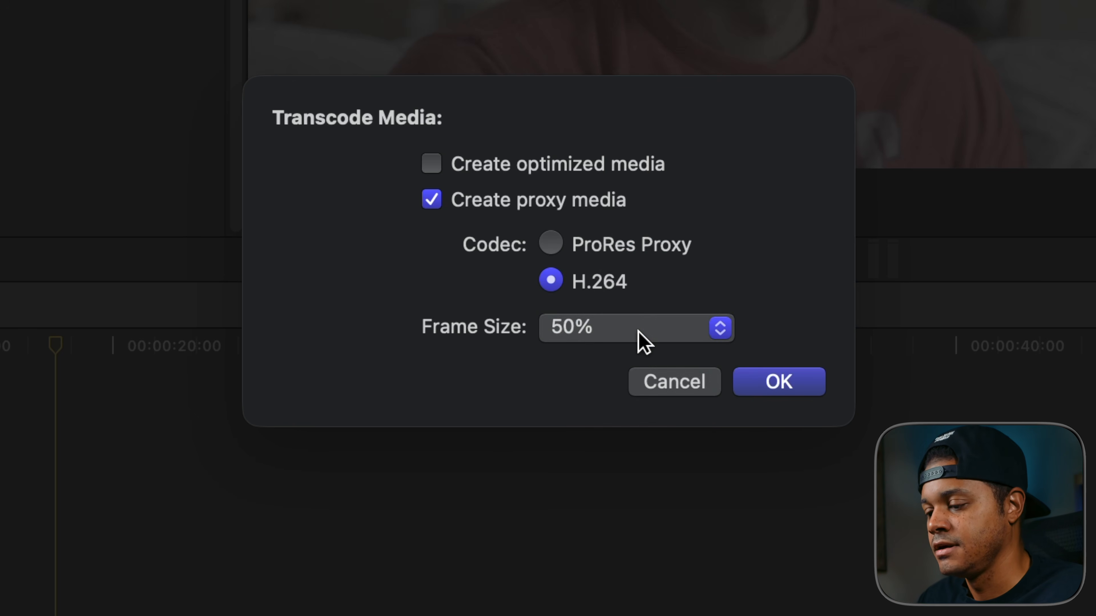
pyautogui.click(778, 382)
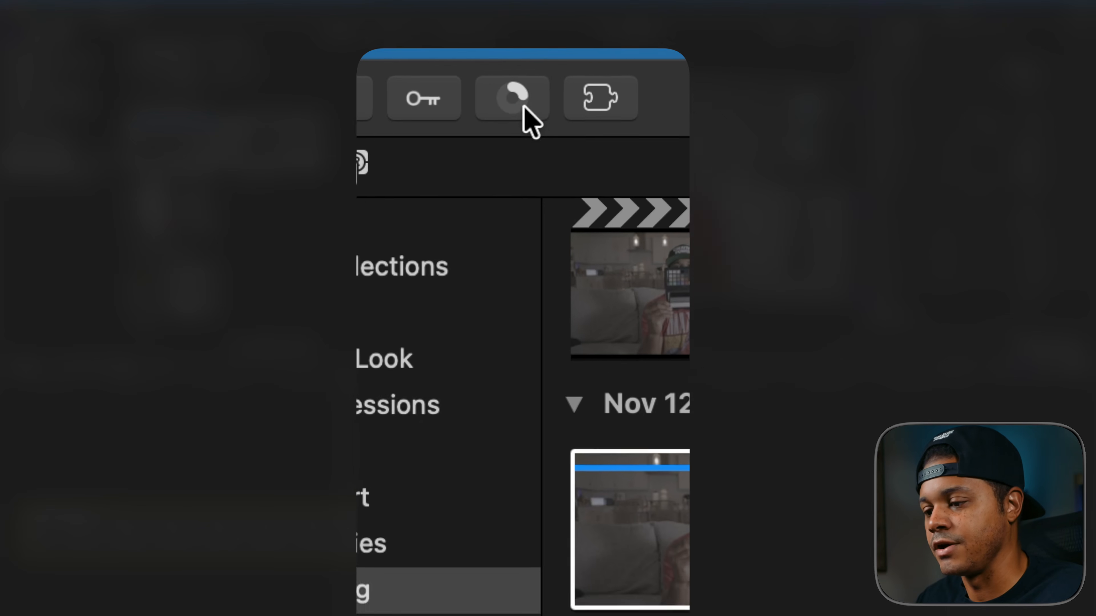
# - Examine the per-clip transcoding progress in Background Tasks and play the timeline briefly during the transcode
pyautogui.click(505, 100)
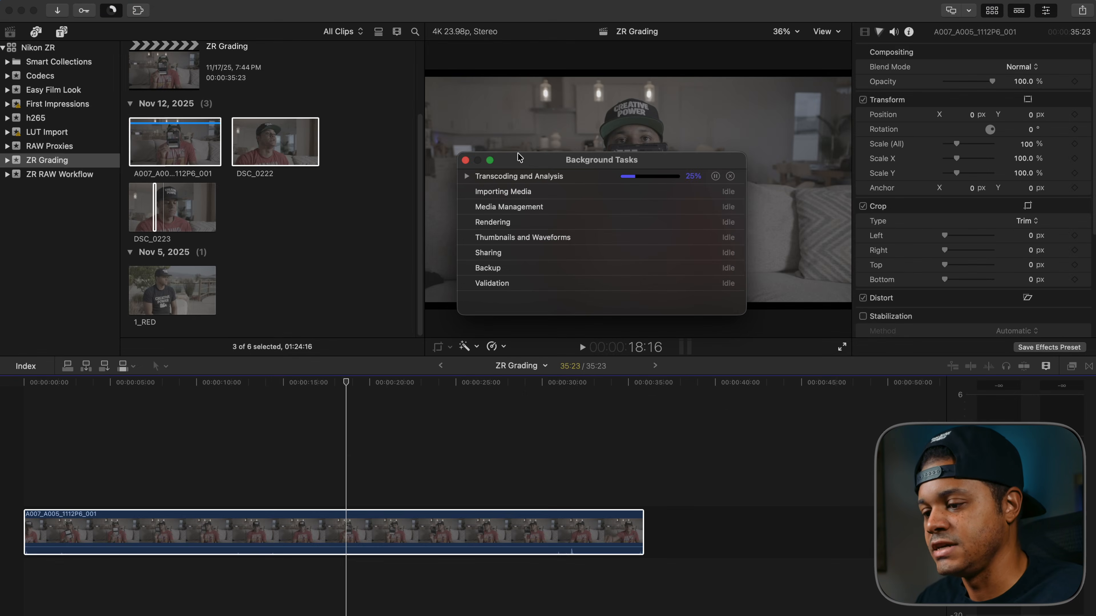
pyautogui.moveTo(519, 157); pyautogui.dragTo(502, 168)
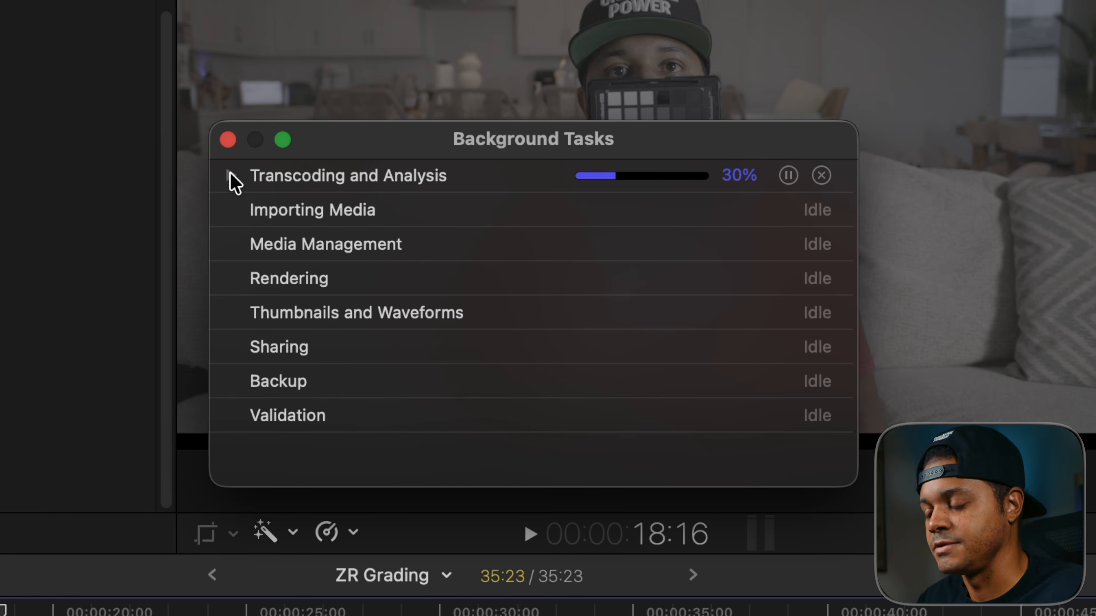
pyautogui.click(448, 187)
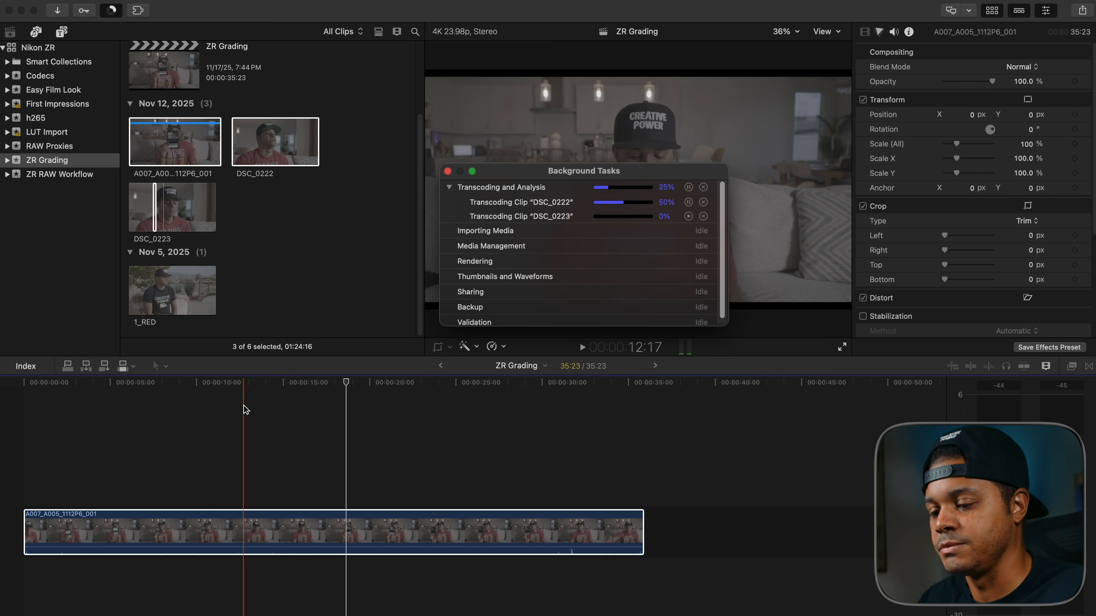
pyautogui.press('space')
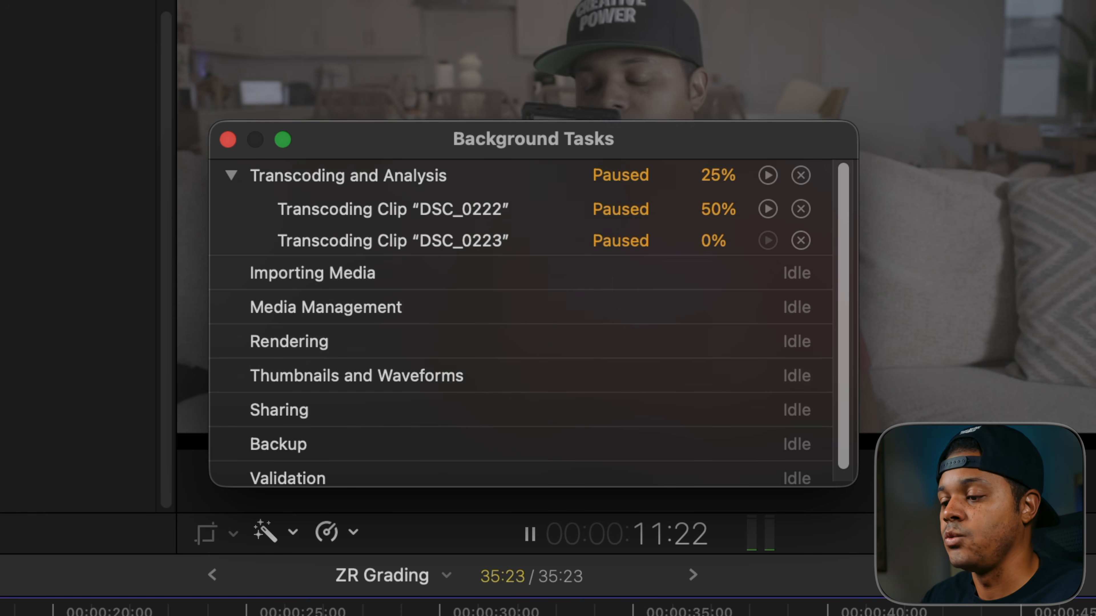
pyautogui.press('space')
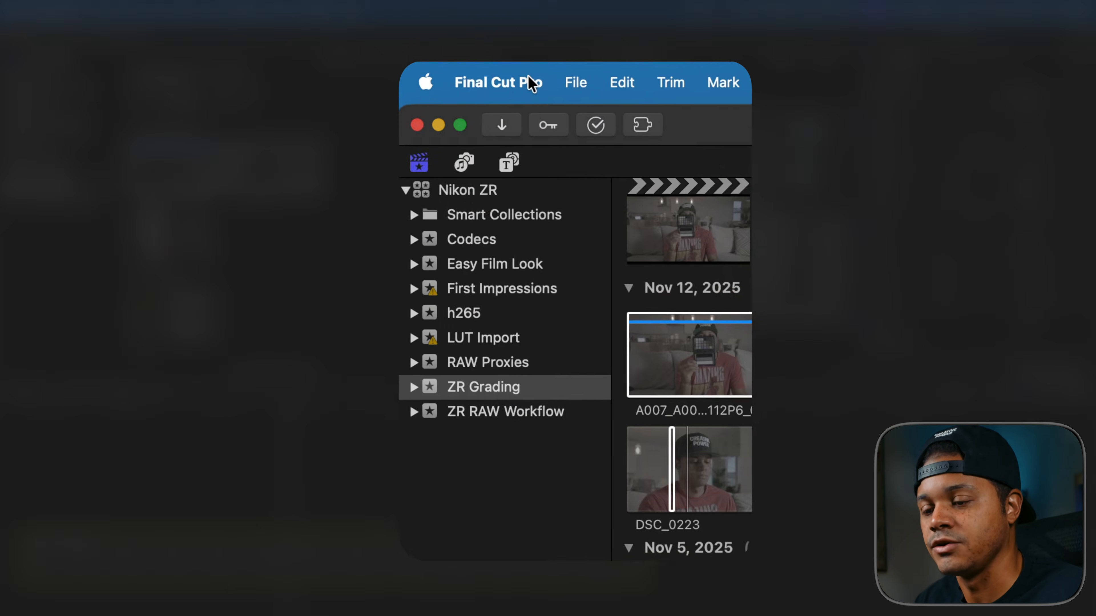
# - In the application's import settings, enable proxy media creation for transcoding with the H.264 codec
pyautogui.click(532, 82)
pyautogui.click(523, 162)
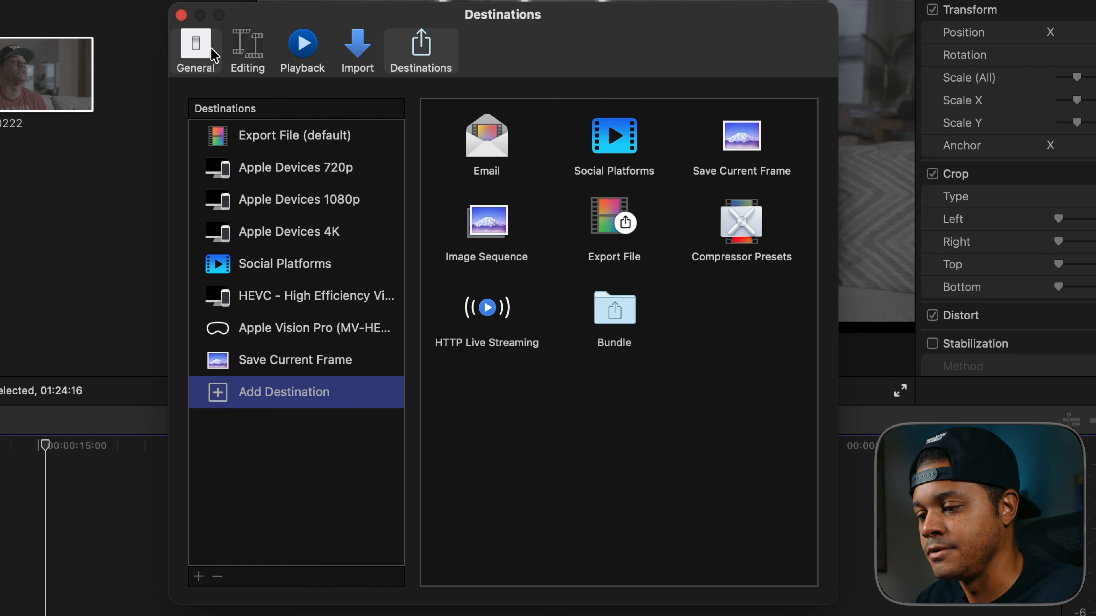
pyautogui.click(360, 55)
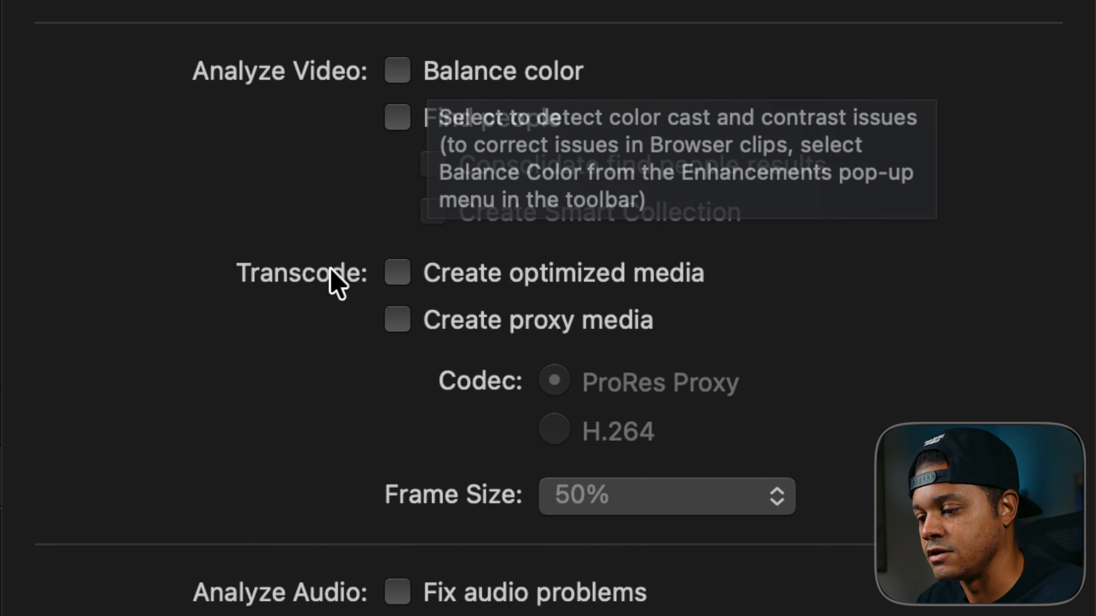
pyautogui.click(393, 327)
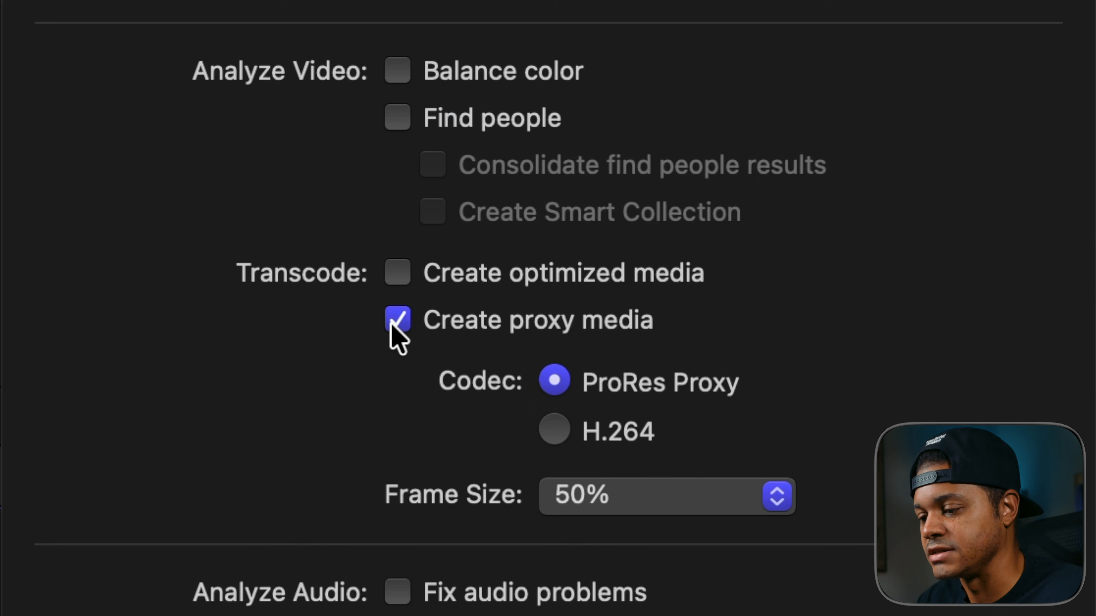
pyautogui.click(552, 427)
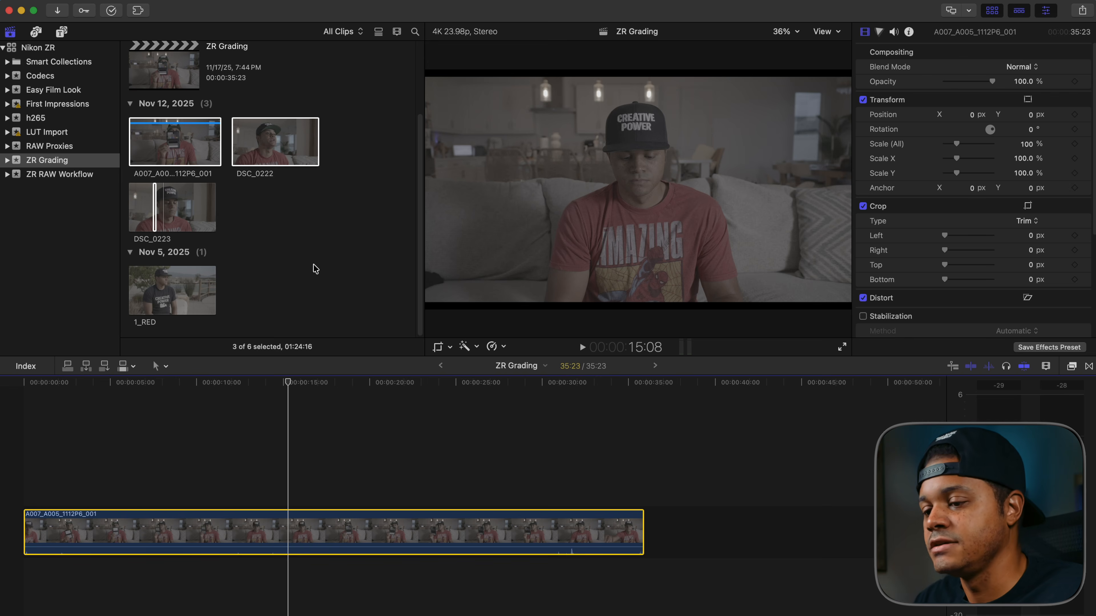
# - Switch the viewer's playback media to proxies only
pyautogui.click(188, 151)
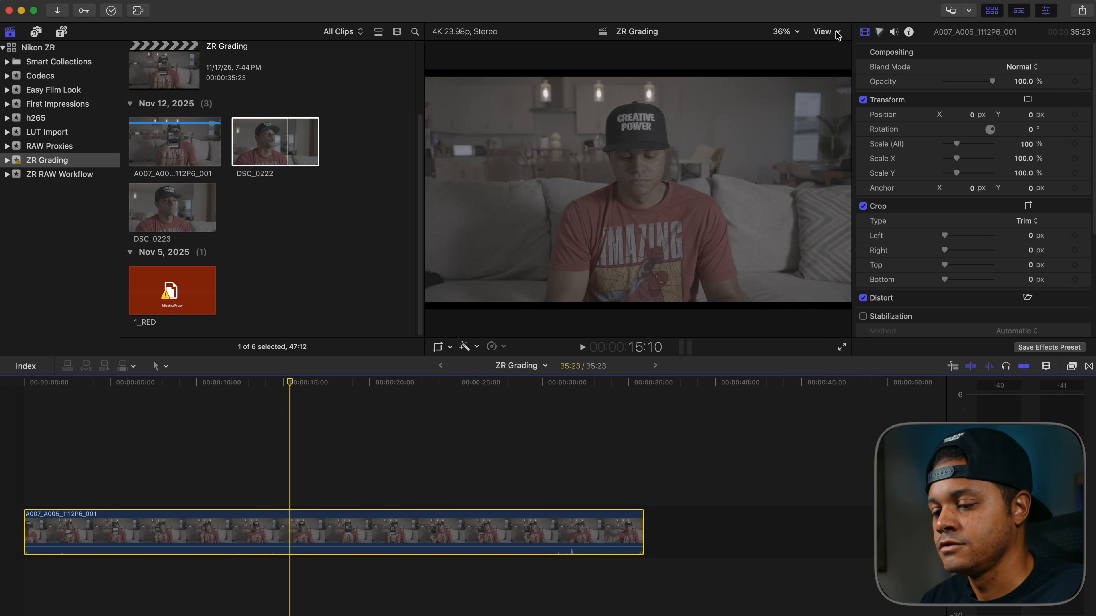
pyautogui.click(827, 32)
pyautogui.click(824, 34)
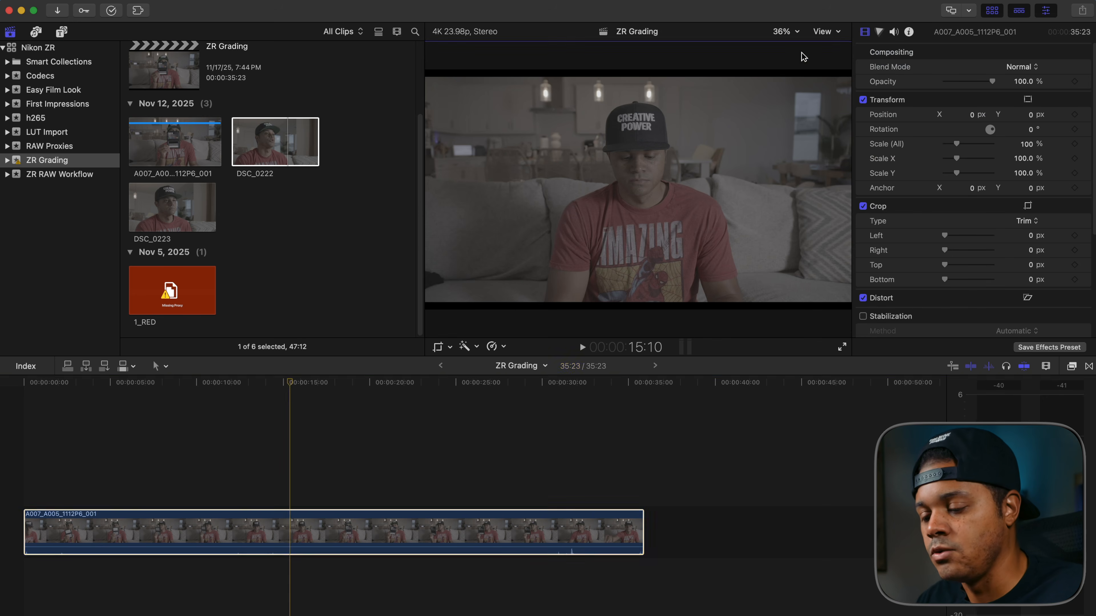
# - Check proxy playback by scrubbing the timeline to 17:10 and previewing the 1_RED clip in the browser
pyautogui.moveTo(290, 388); pyautogui.dragTo(325, 393)
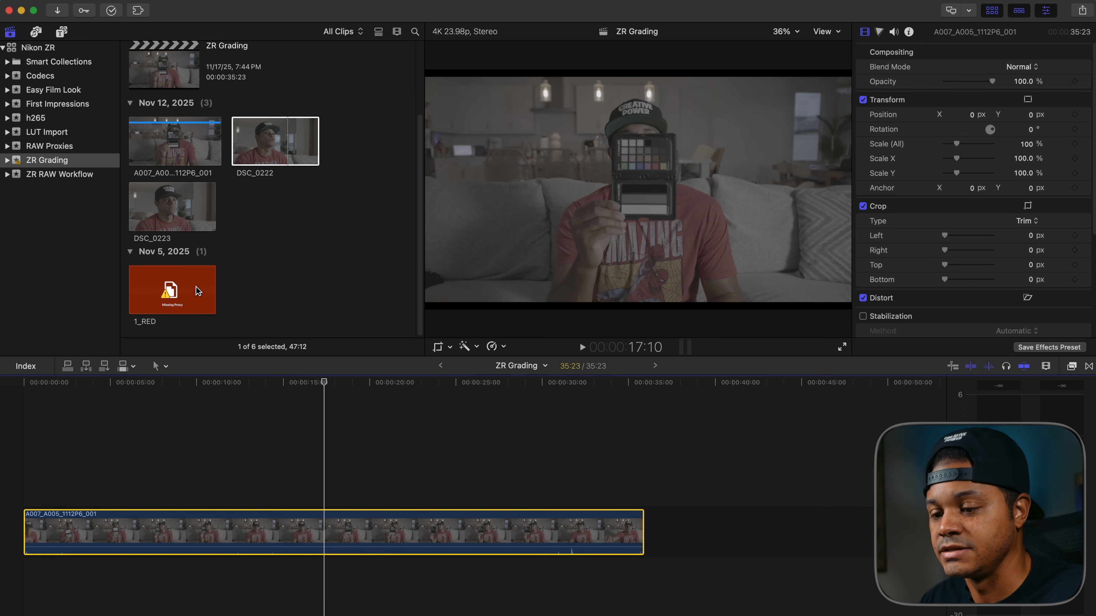
pyautogui.click(179, 298)
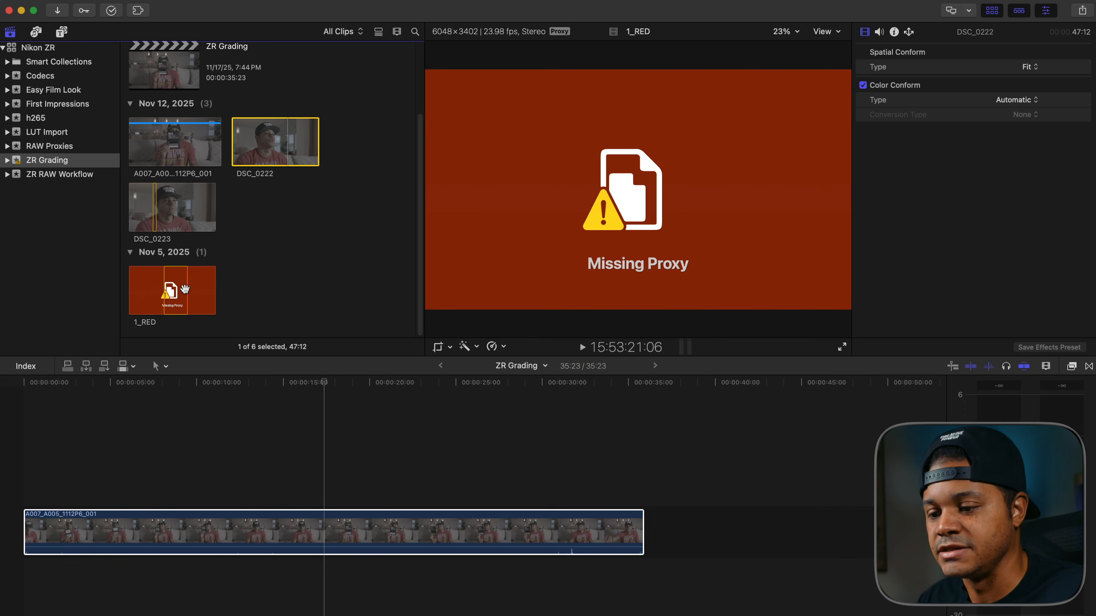
pyautogui.click(181, 285)
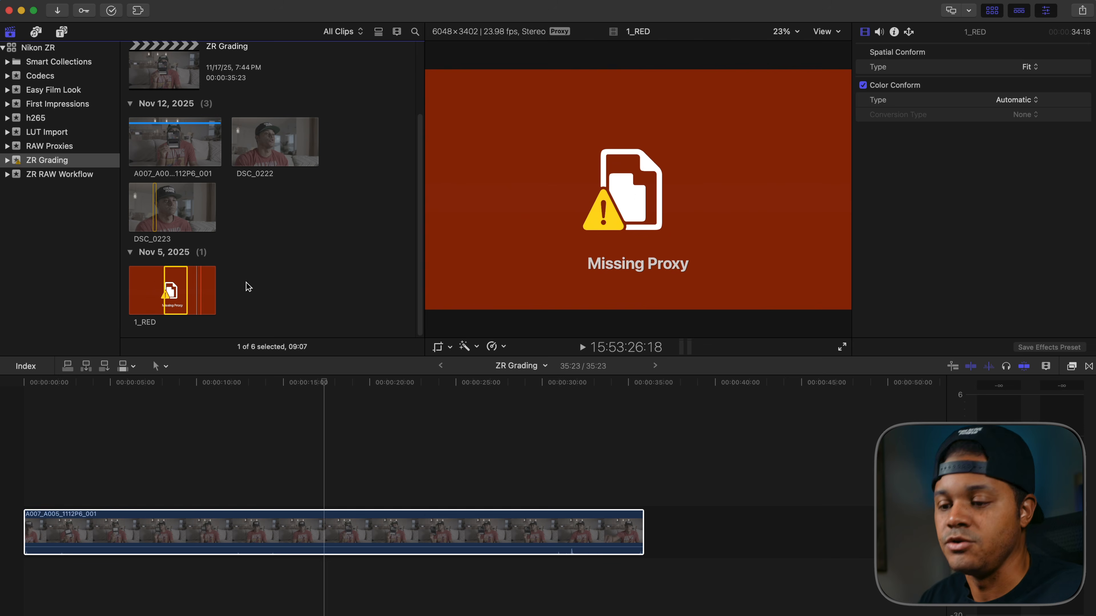
pyautogui.click(254, 286)
# - Move the playhead to 17:16 and inspect the timeline clip's metadata for its media type and codecs
pyautogui.click(384, 476)
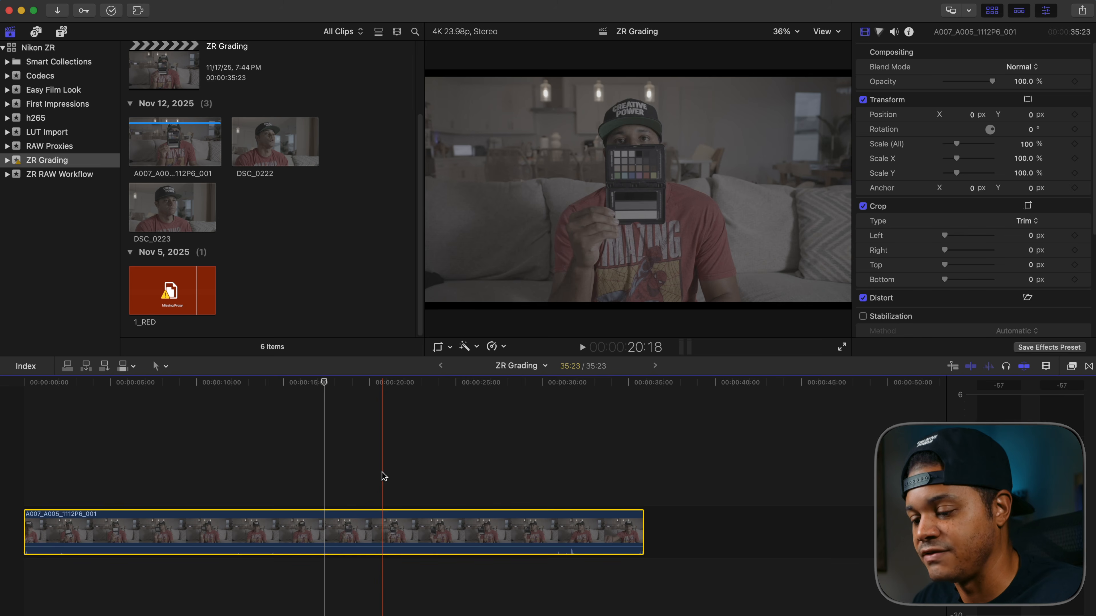
pyautogui.click(323, 382)
pyautogui.moveTo(323, 382); pyautogui.dragTo(329, 384)
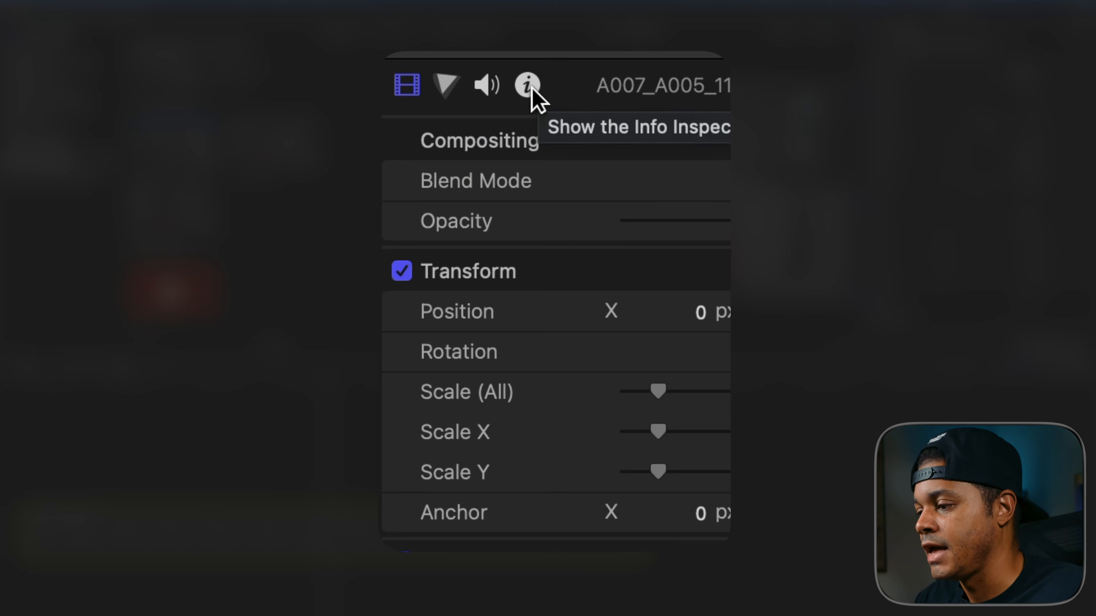
pyautogui.click(909, 33)
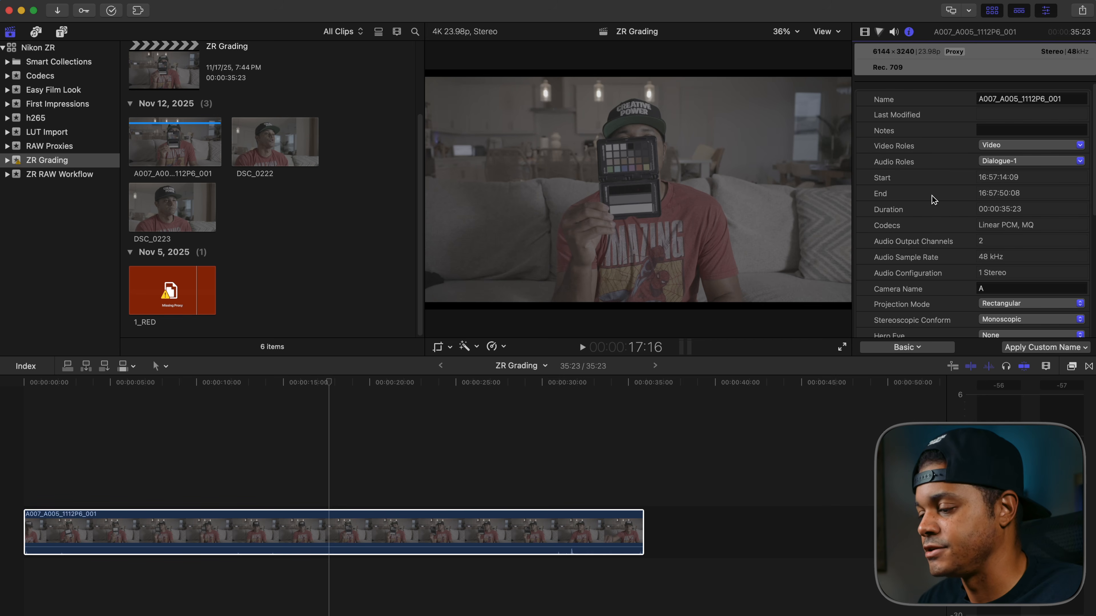
# - Reveal the Nikon ZR library file in Finder and show its package contents
pyautogui.scroll(-10, 976, 169)
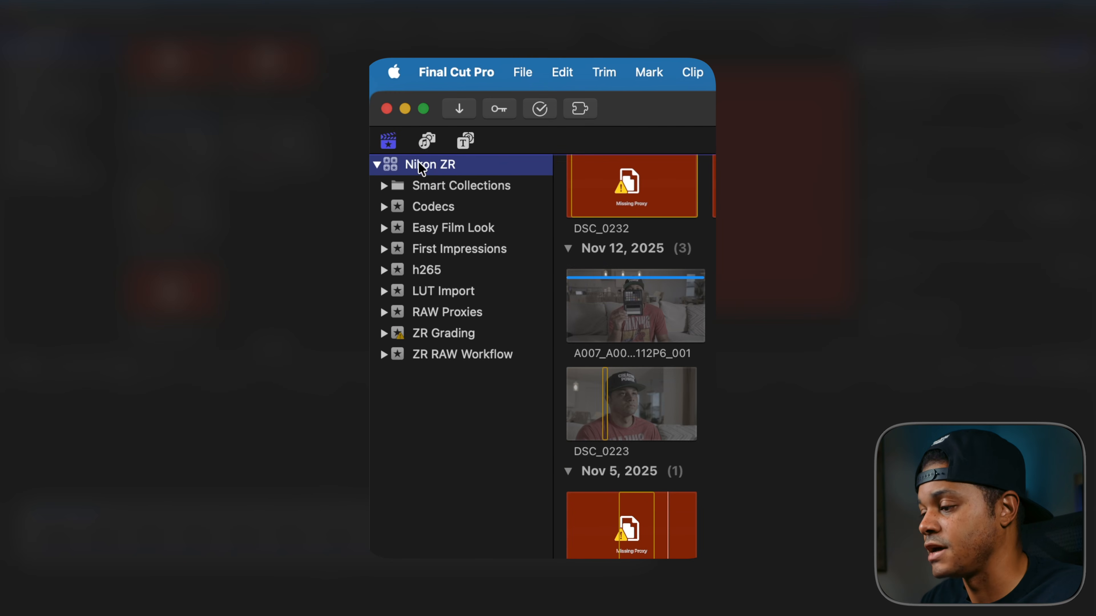
pyautogui.rightClick(437, 164)
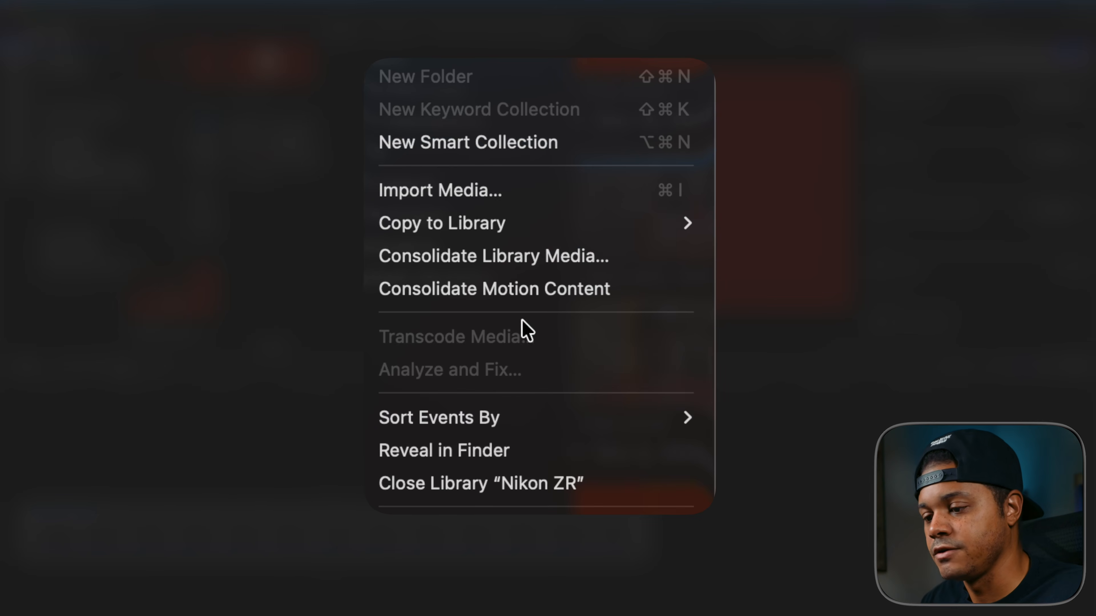
pyautogui.click(494, 453)
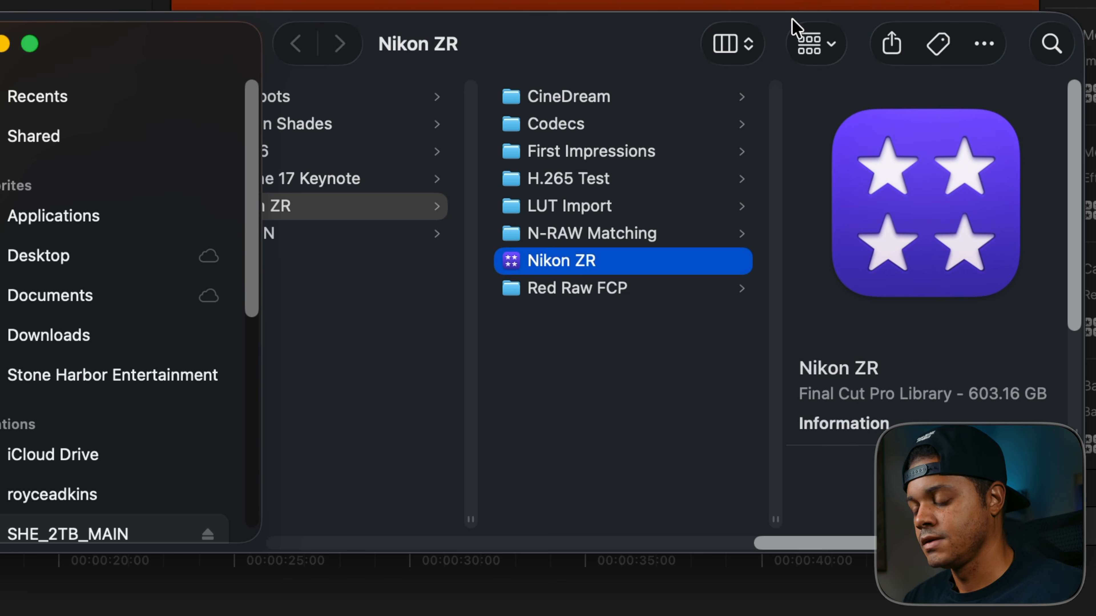
pyautogui.rightClick(584, 261)
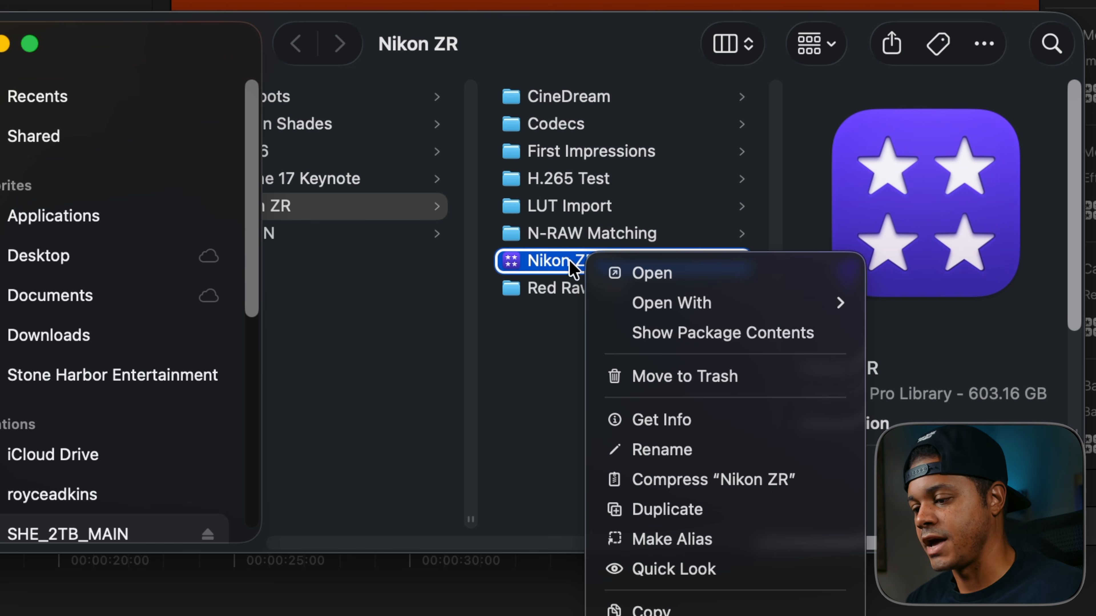
pyautogui.click(680, 343)
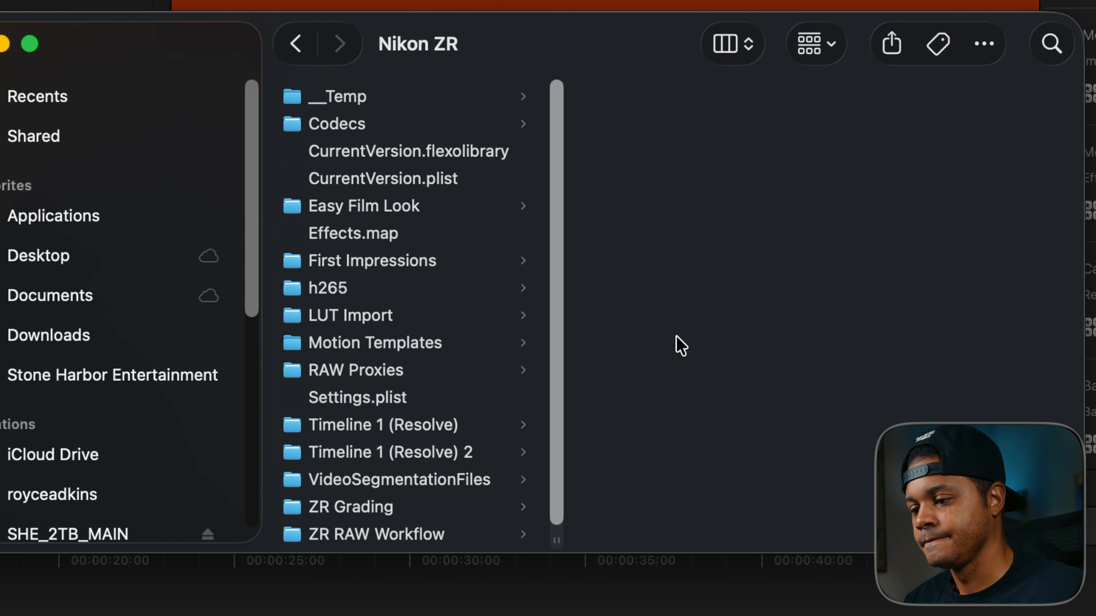
# - Examine the ZR Grading event's Original Media folders for 1_RED and A007_A005_1112P6, plus the Proxy Media folder inside Transcoded Media
pyautogui.scroll(-1, 386, 285)
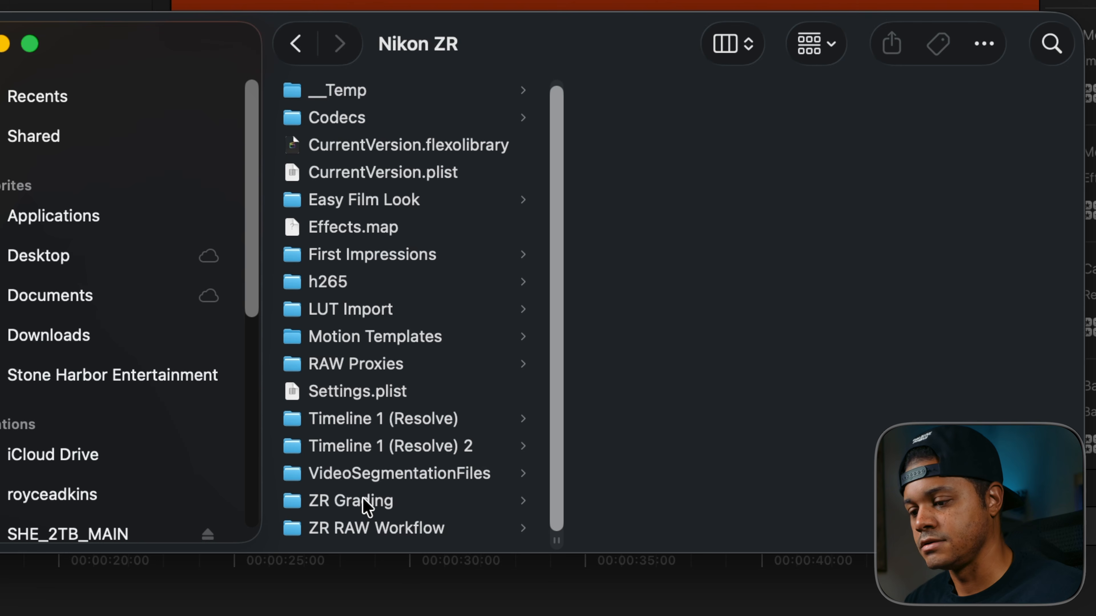
pyautogui.click(366, 507)
pyautogui.click(760, 132)
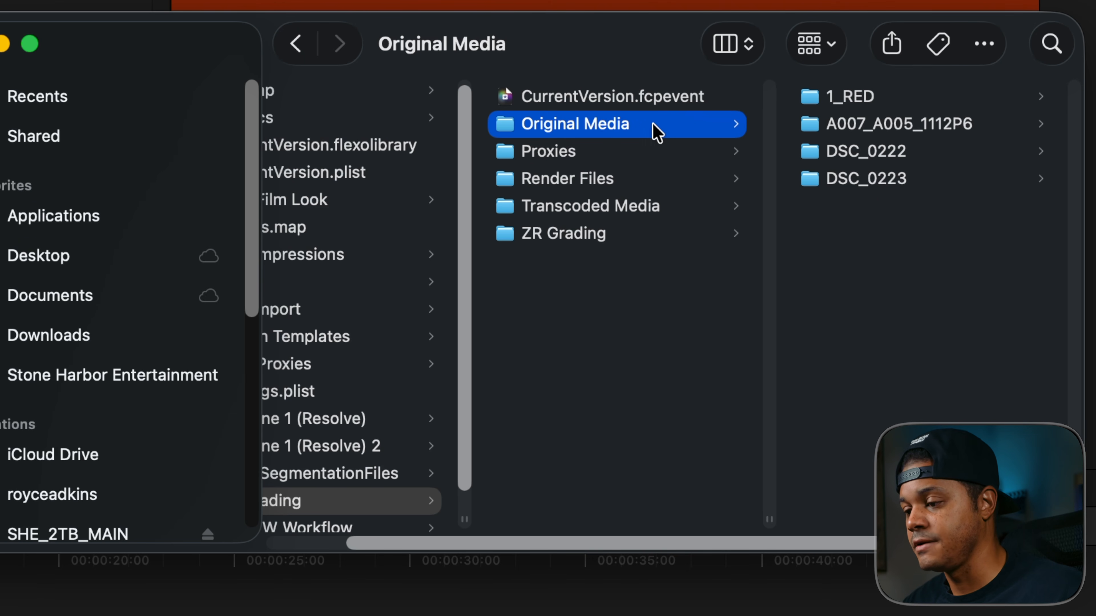
pyautogui.click(871, 101)
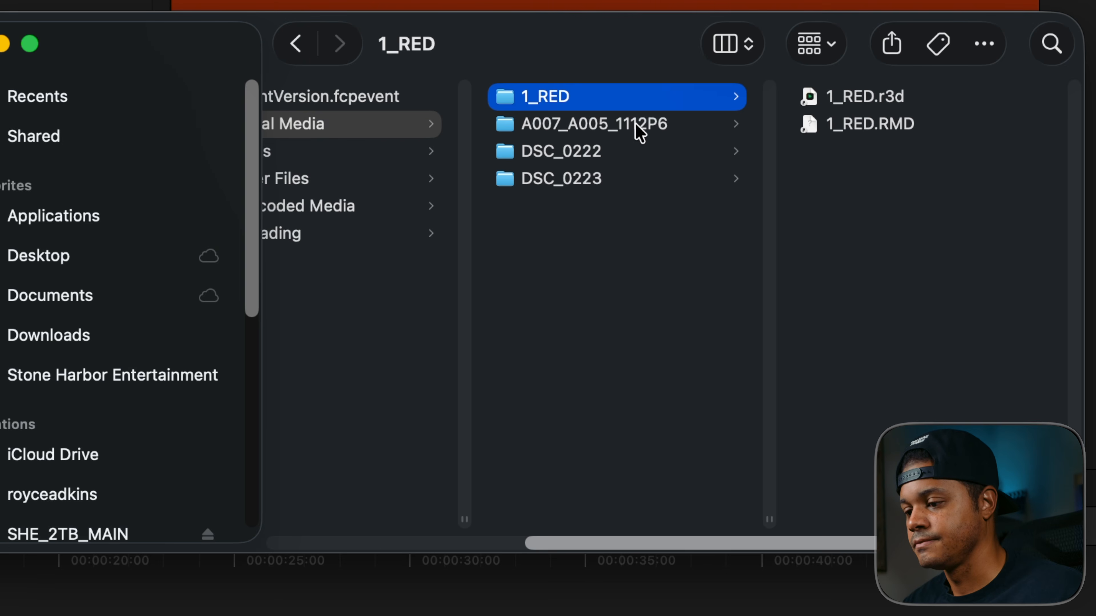
pyautogui.click(645, 133)
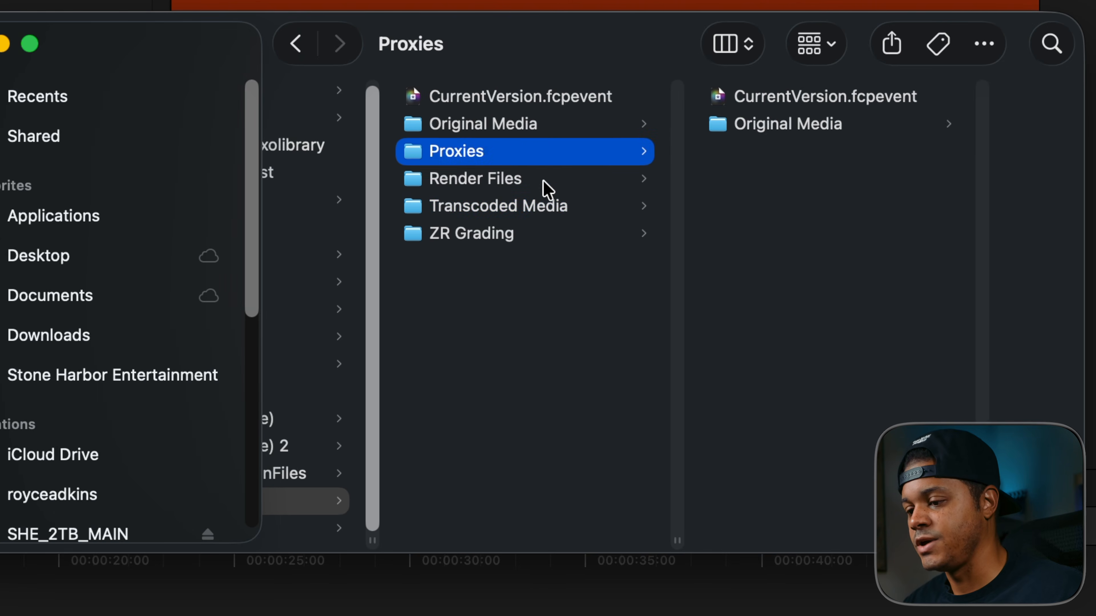
pyautogui.click(548, 214)
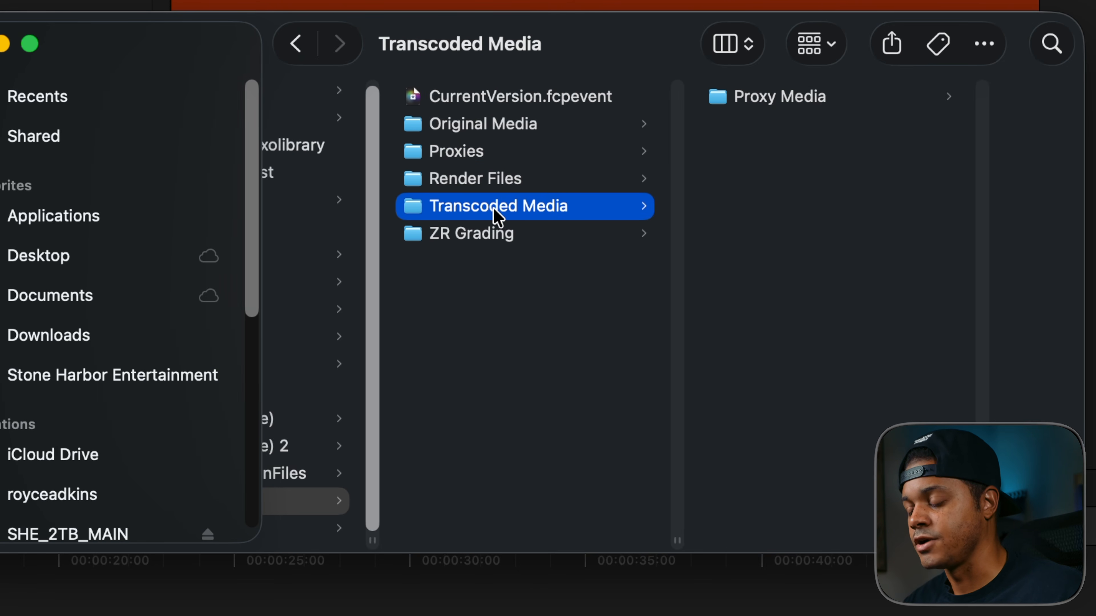
pyautogui.click(795, 97)
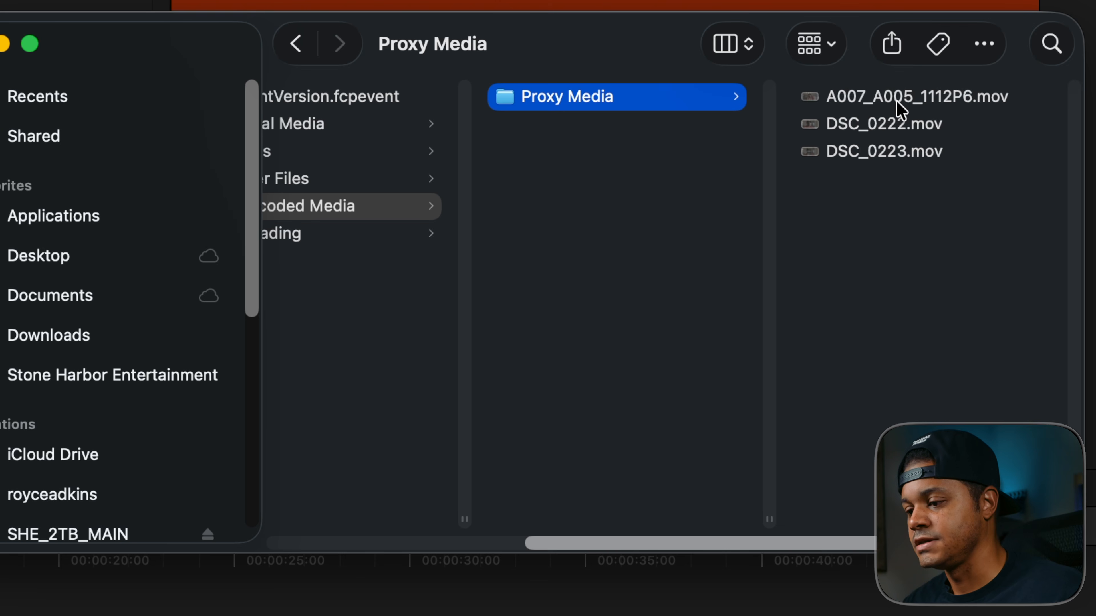
# - Import the proxy file A007_A005_1112P6.mov into the ZR Grading event and inspect the imported clip's metadata
pyautogui.click(897, 104)
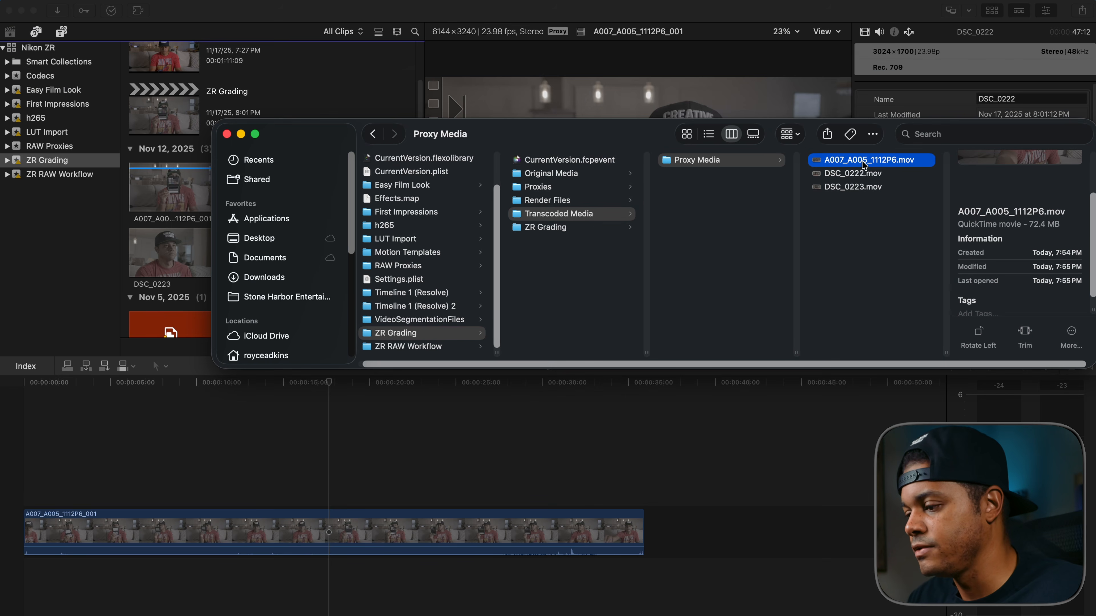
pyautogui.moveTo(855, 164); pyautogui.dragTo(283, 103)
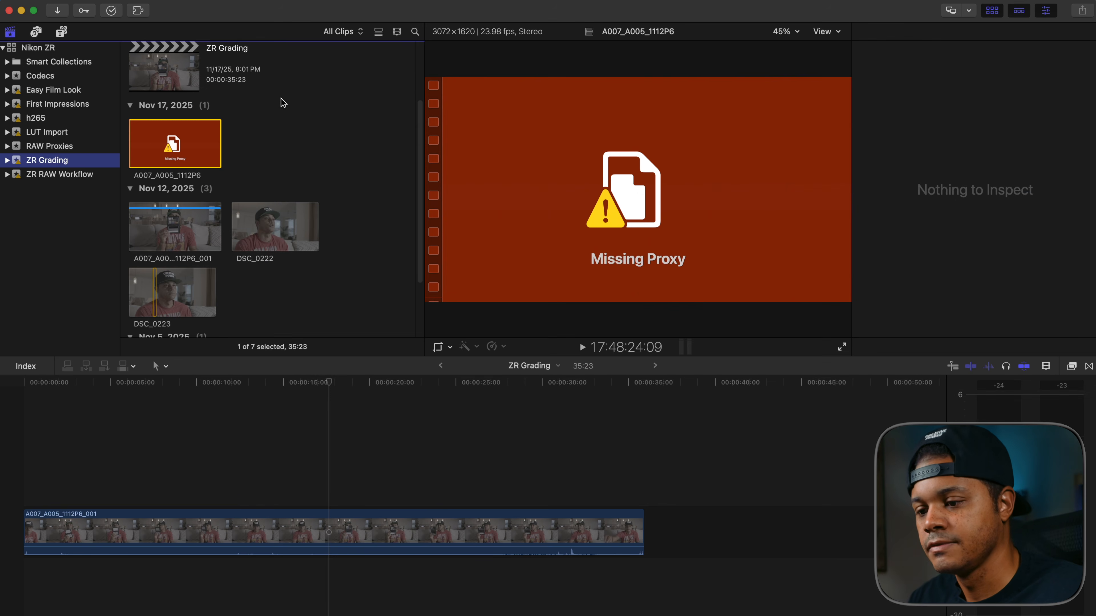
pyautogui.click(177, 144)
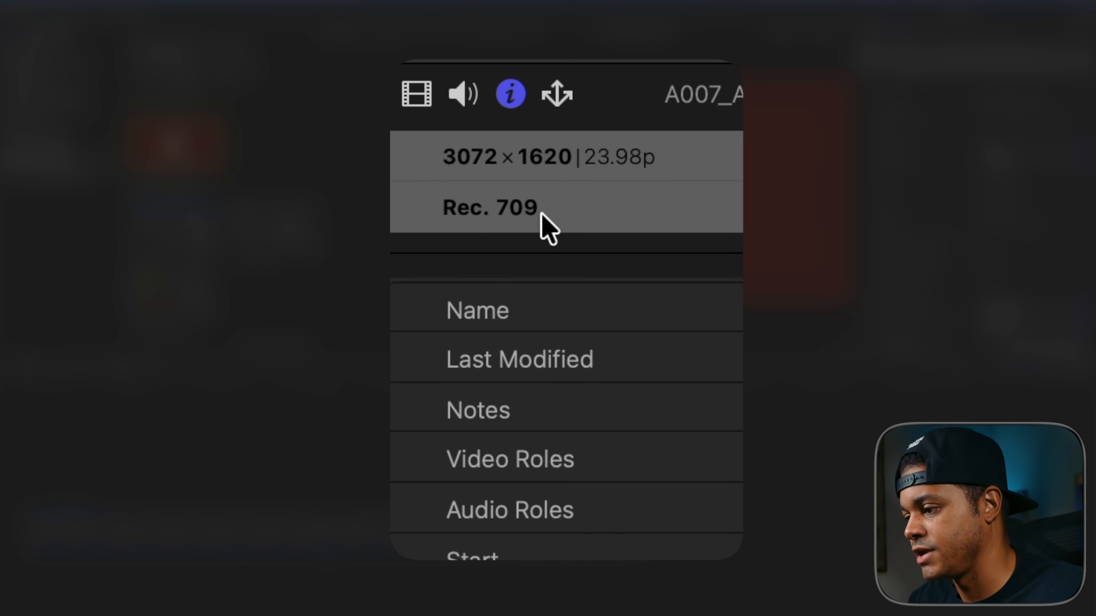
pyautogui.scroll(-10, 544, 218)
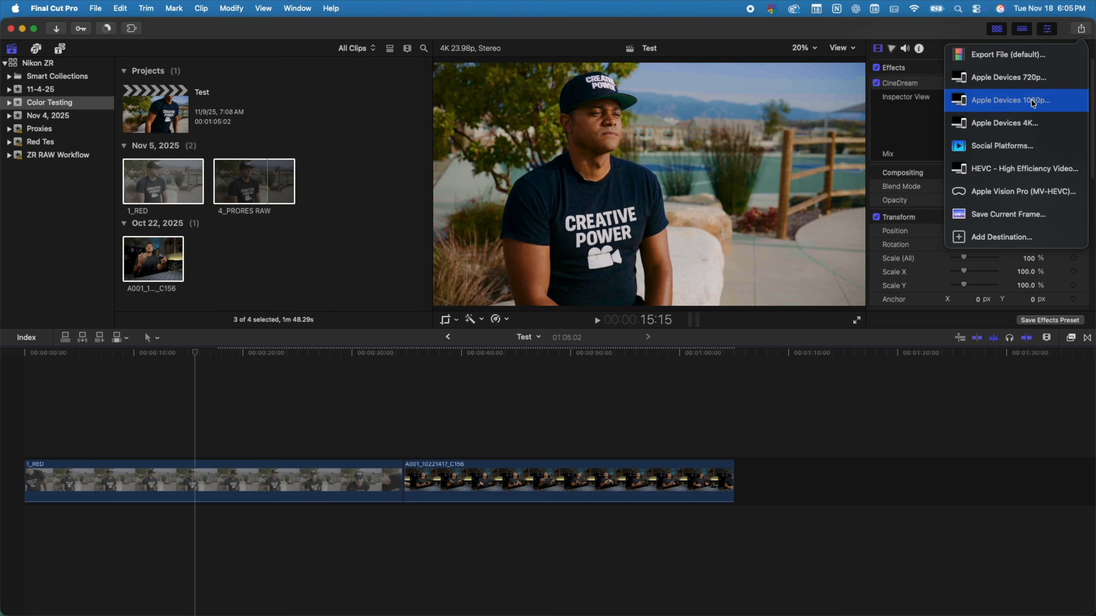
# - Try to export the Test project for Apple Devices 4K with proxy playback still active, and cancel the export
pyautogui.click(990, 118)
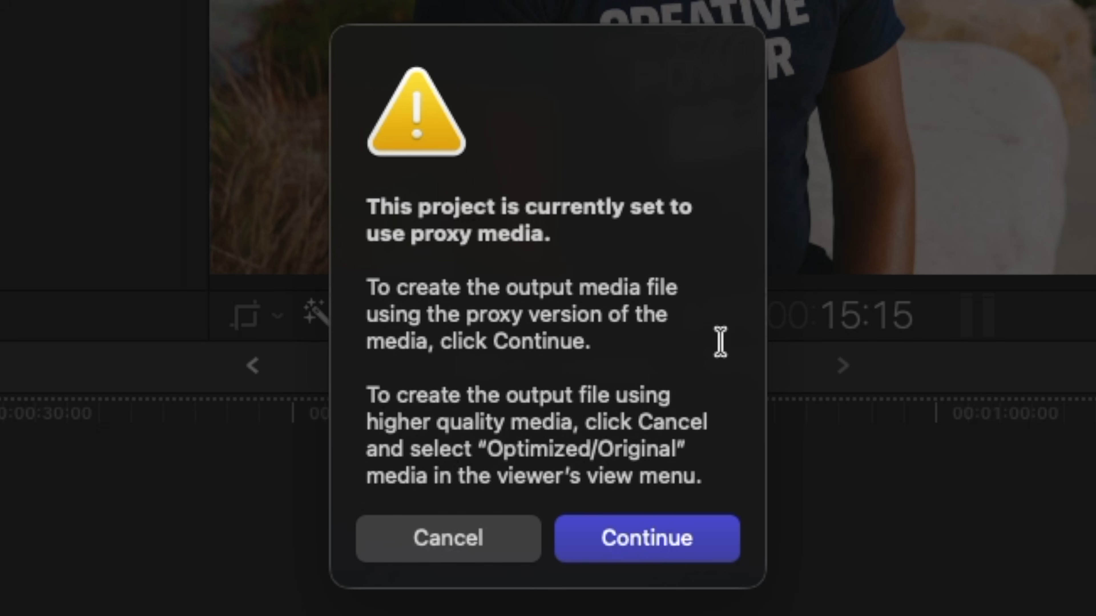
pyautogui.click(467, 536)
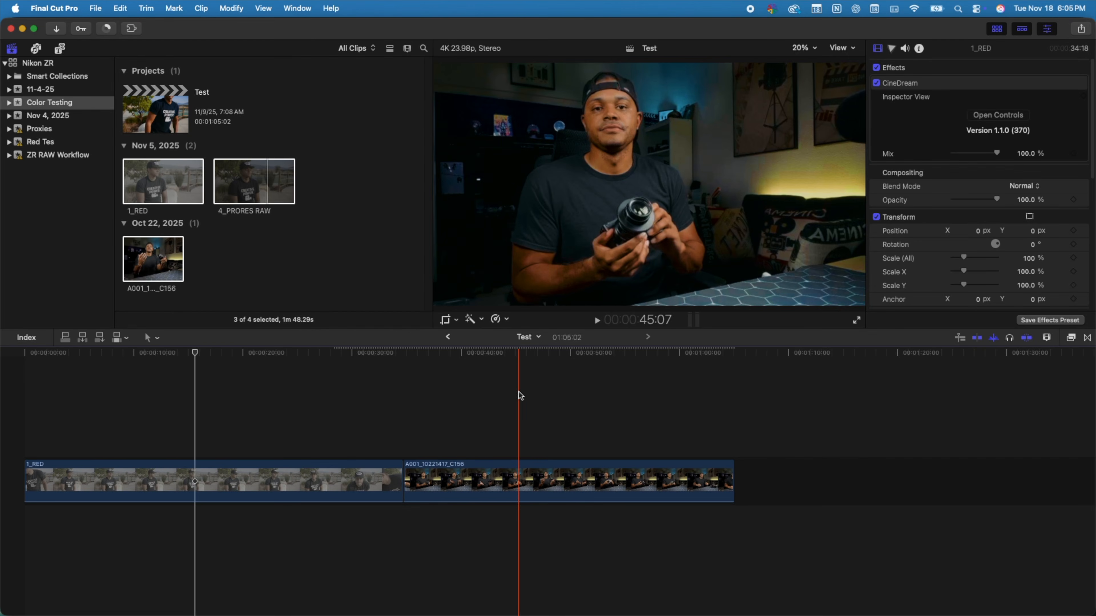
# - Switch the viewer's playback media to Optimized/Original and open the Apple Devices 4K export for the Test project
pyautogui.click(841, 48)
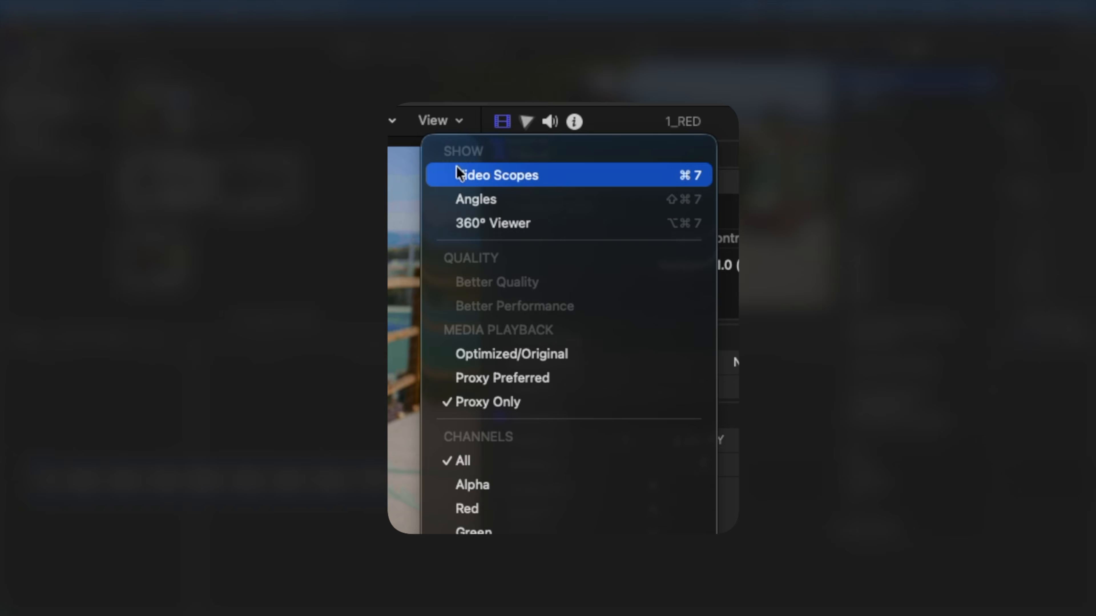
pyautogui.click(483, 354)
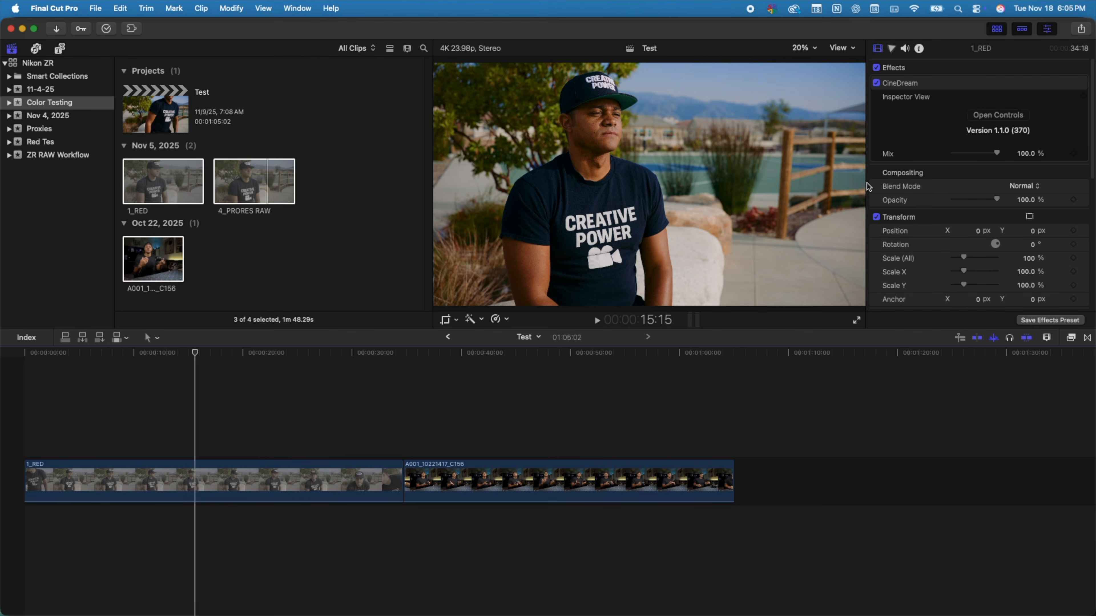
pyautogui.click(1082, 28)
pyautogui.click(1010, 121)
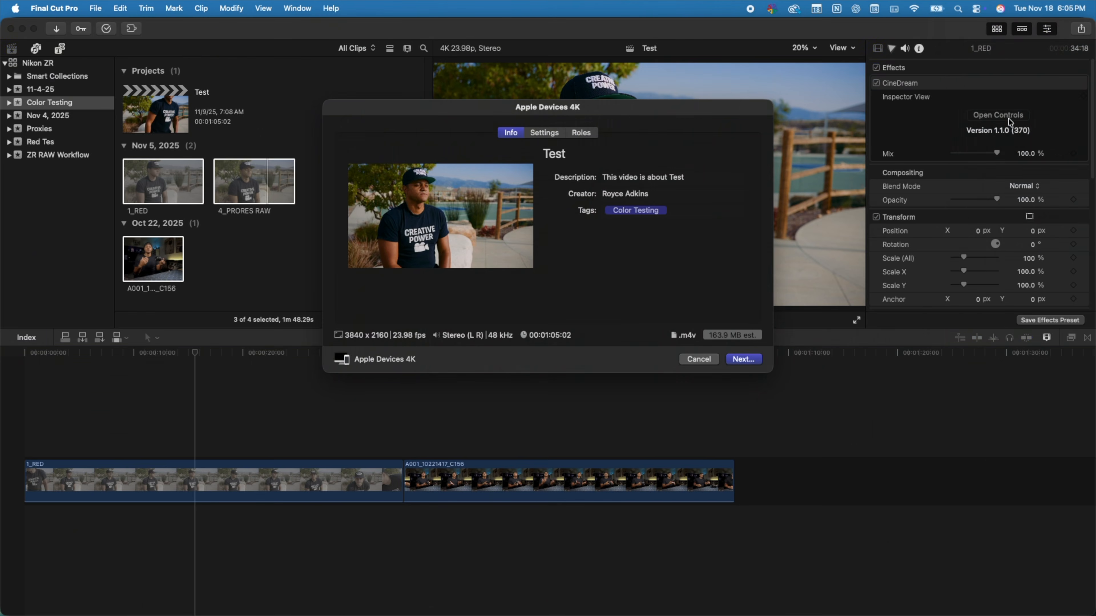